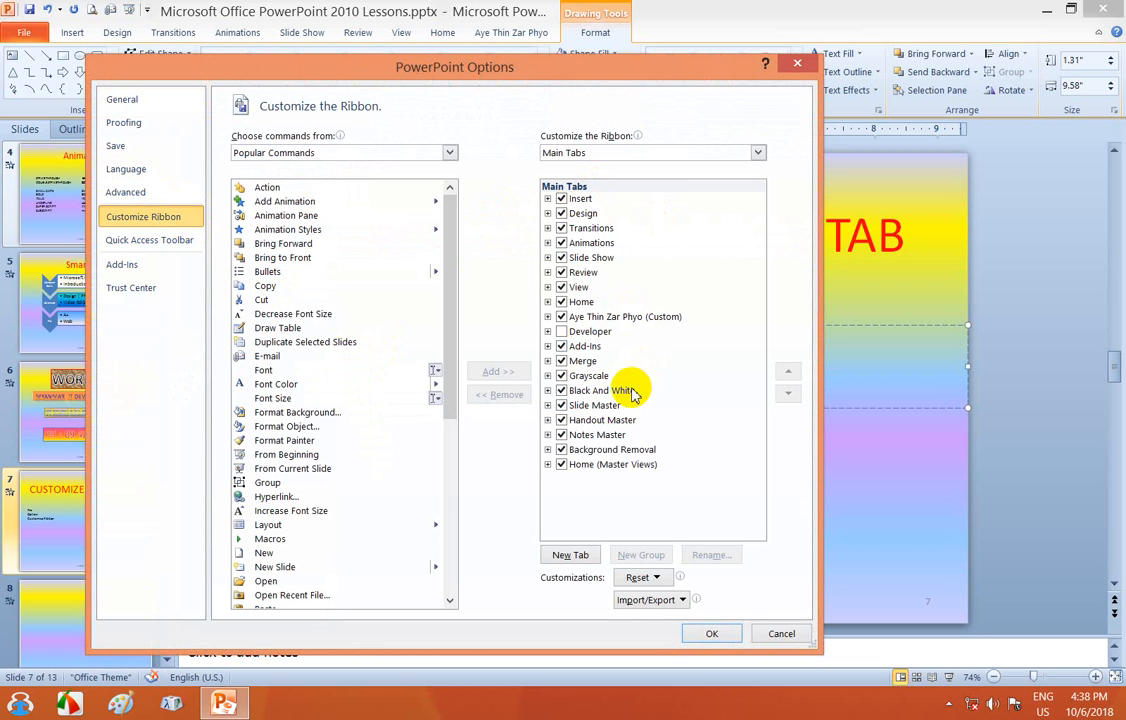
- Add a new custom ribbon tab, close Options, and start a line below 'New – Tab'
click(570, 556)
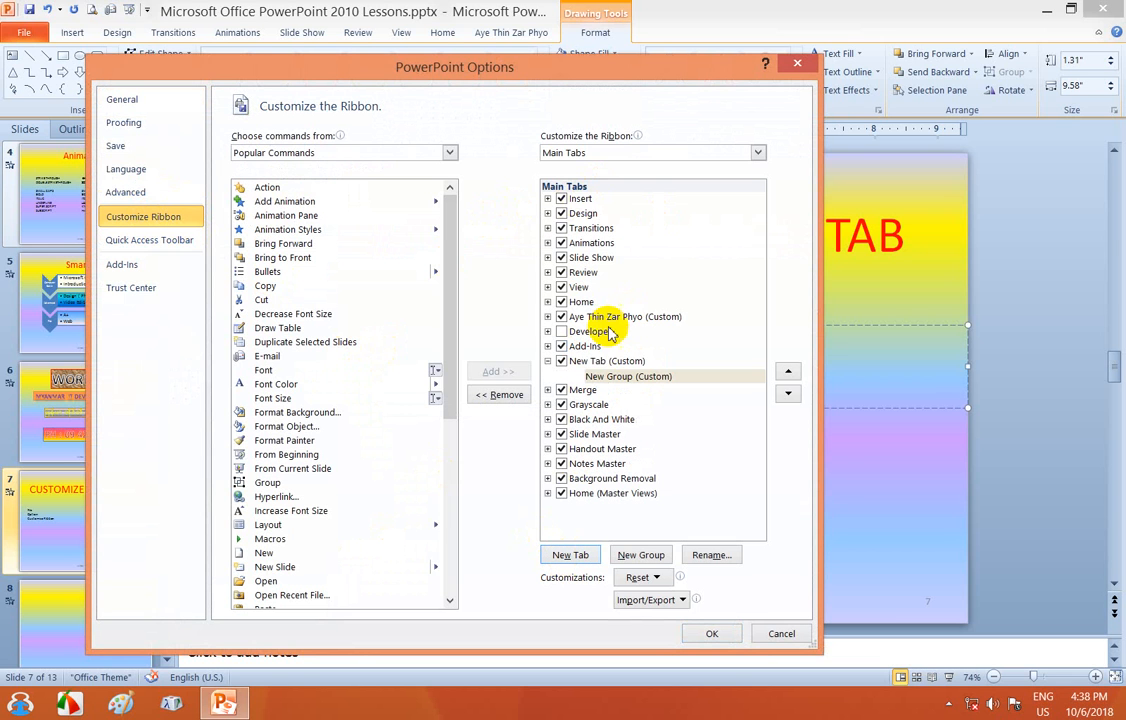
click(594, 363)
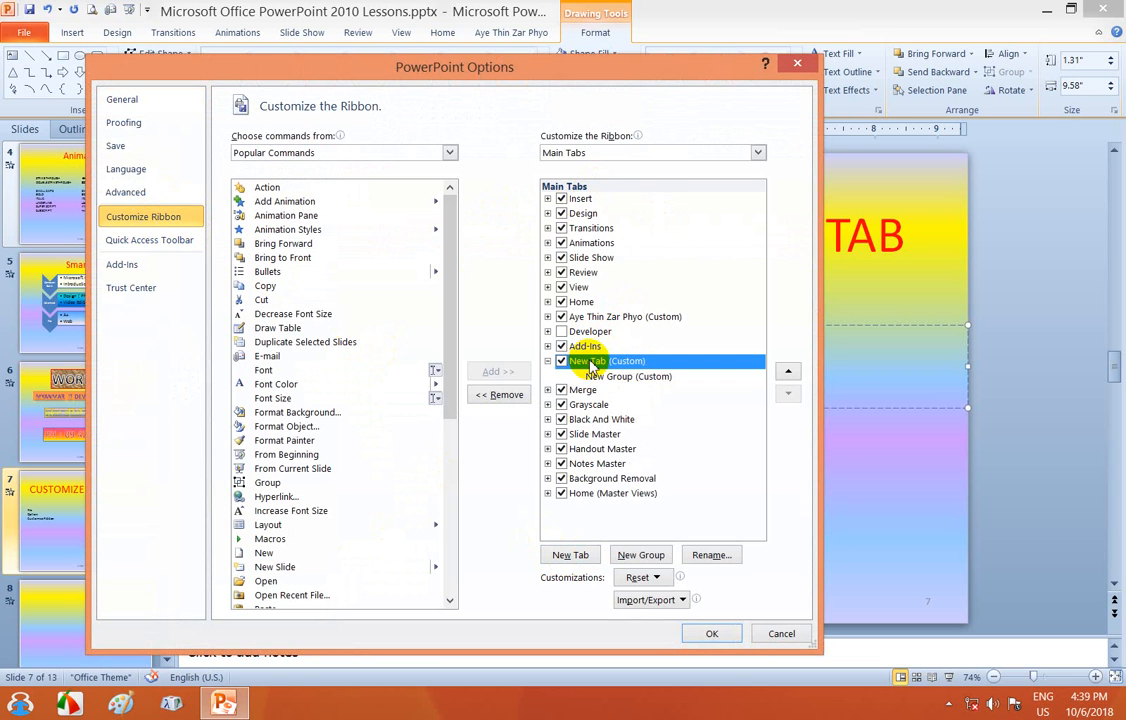
drag(658, 66, 305, 143)
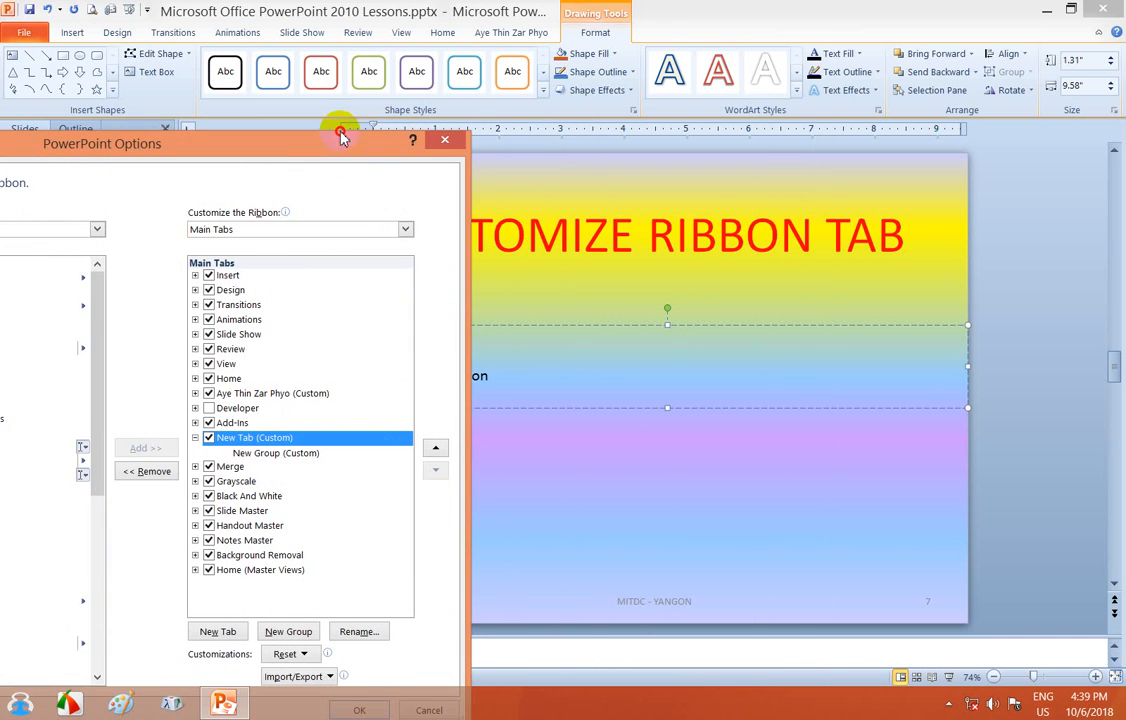
drag(427, 148, 453, 120)
click(455, 118)
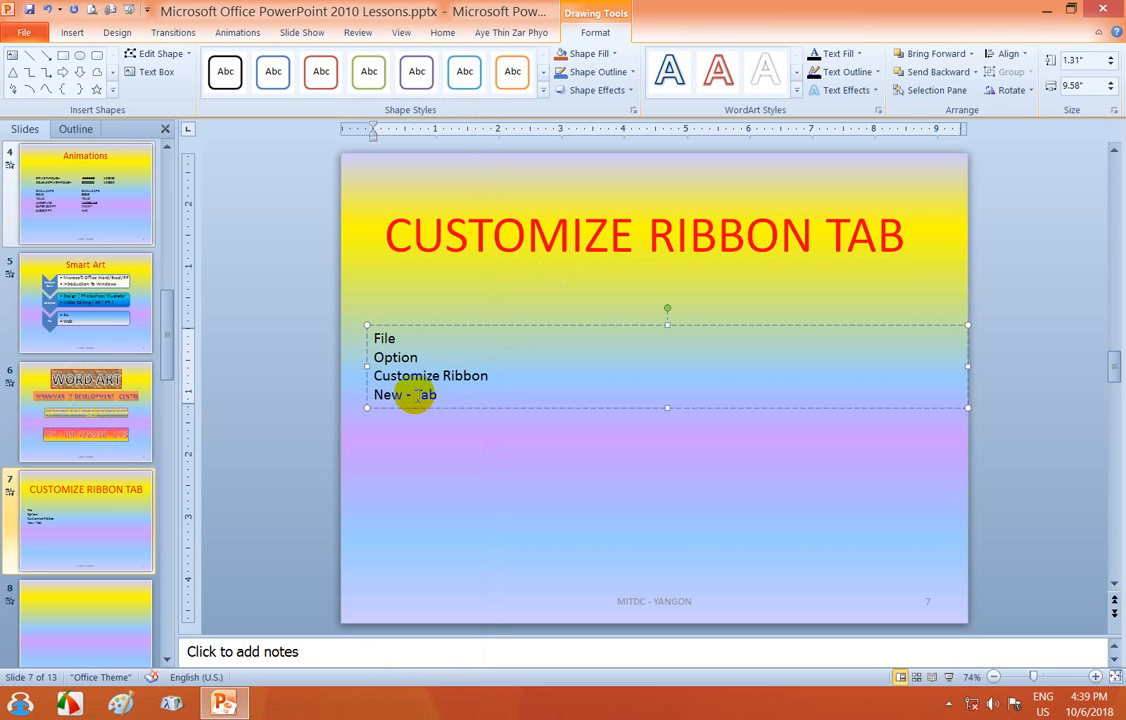
key(Return)
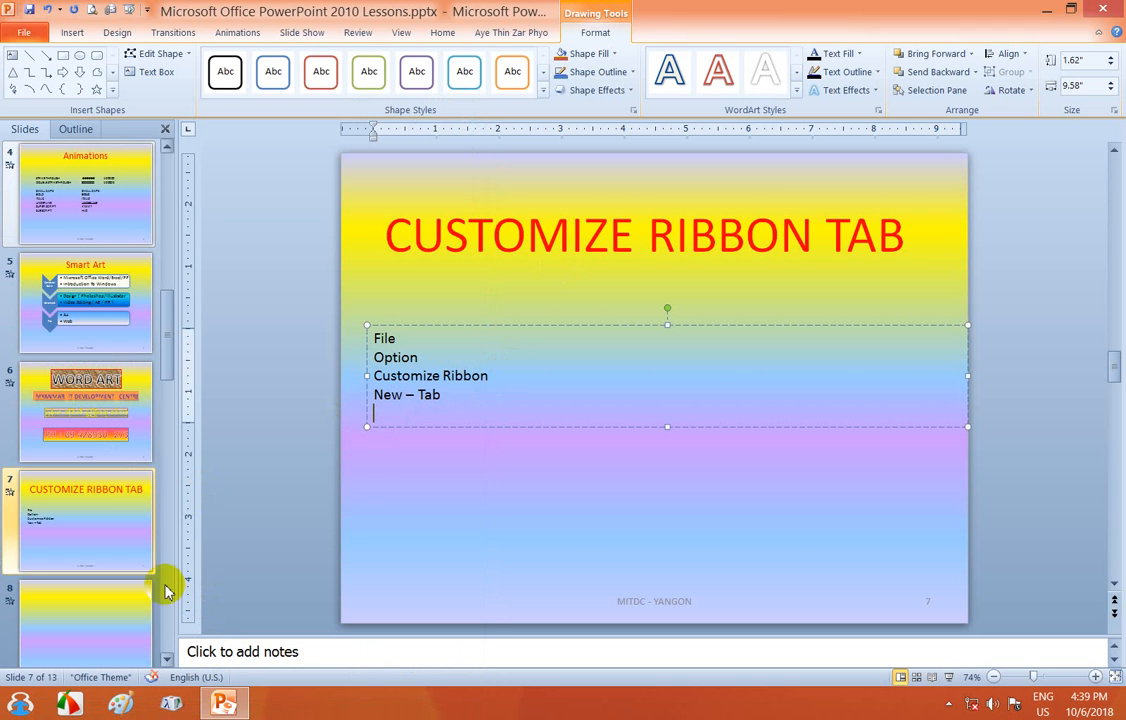
- Open Customize Ribbon in PowerPoint Options and add a new custom tab with a group
click(25, 33)
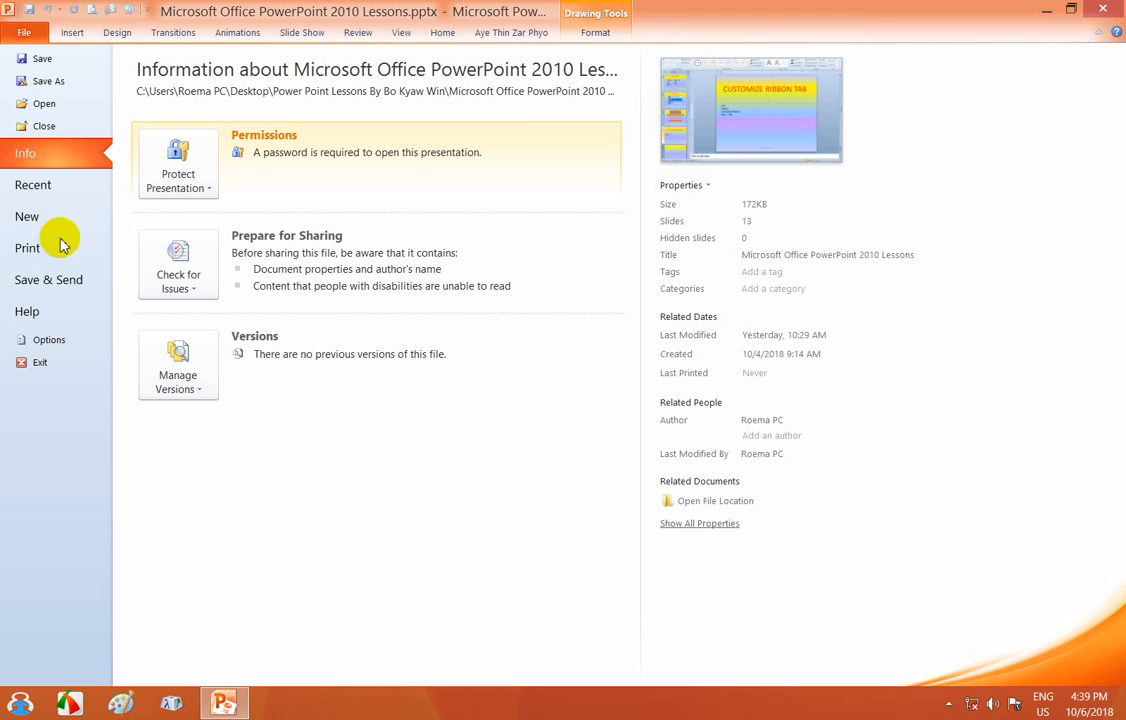
click(60, 339)
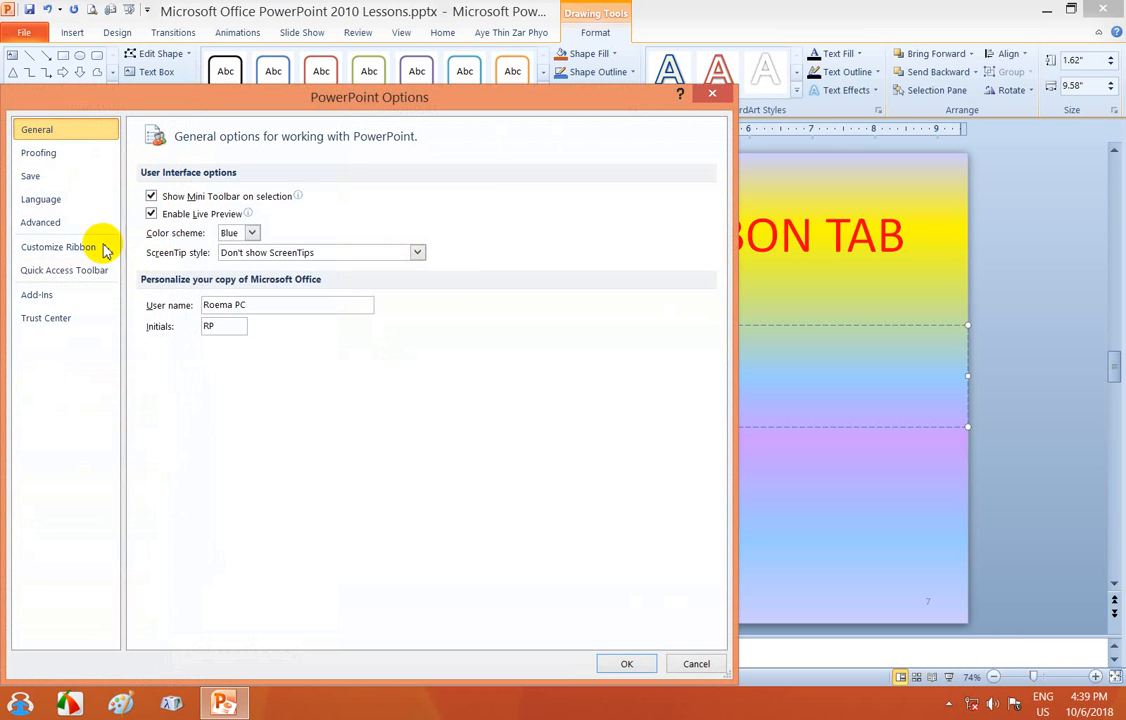
click(60, 247)
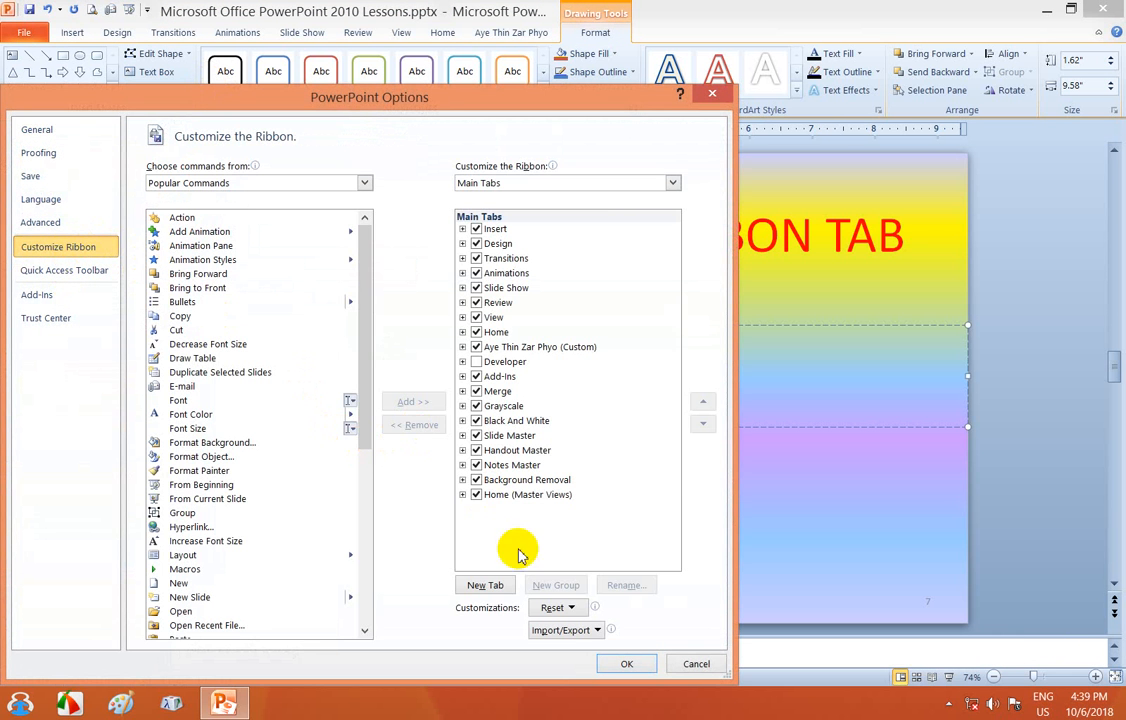
click(500, 586)
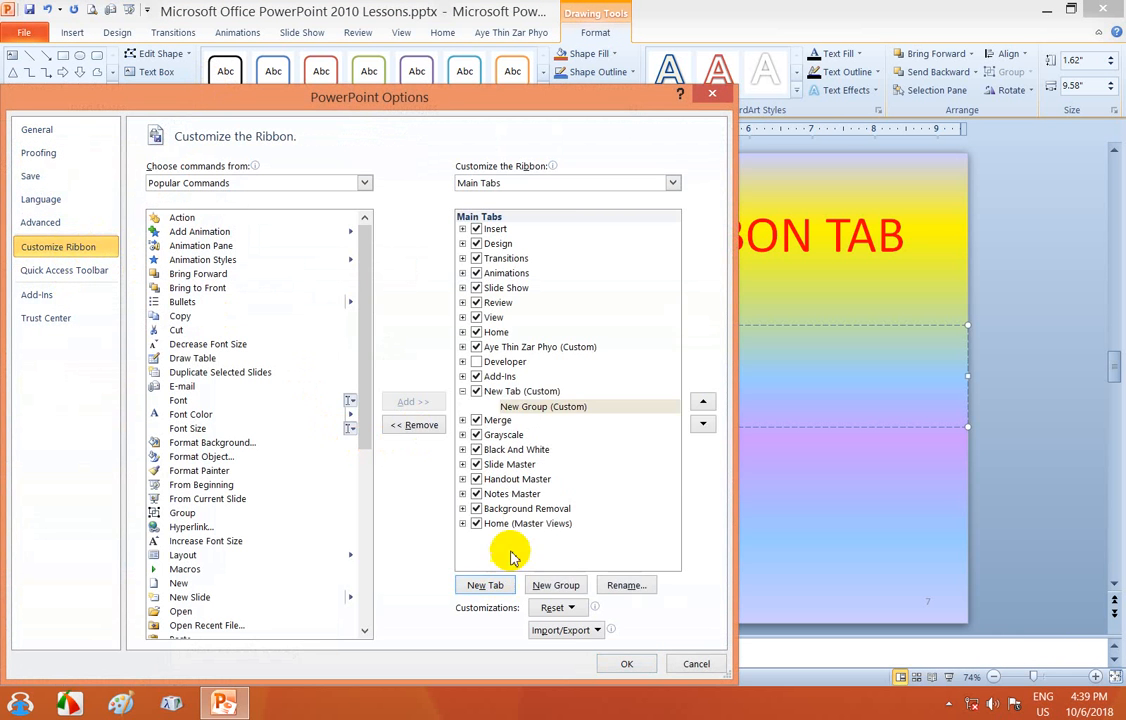
click(505, 394)
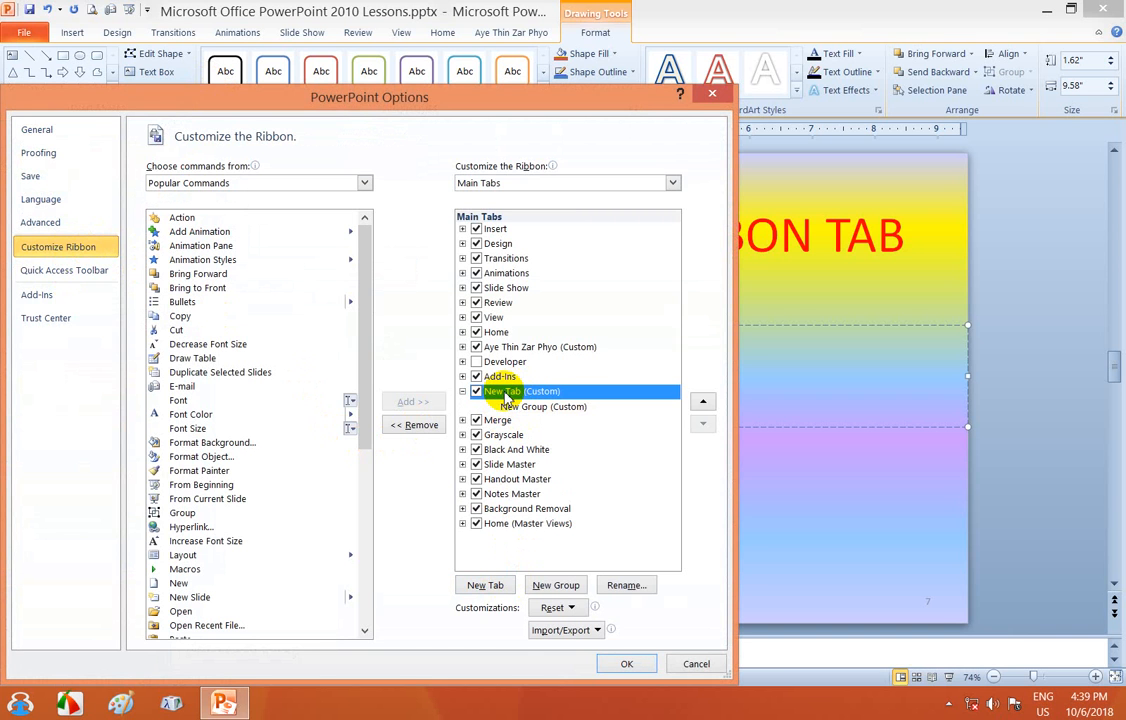
- Rename the new custom tab, giving it a personal name as its display name
right_click(507, 396)
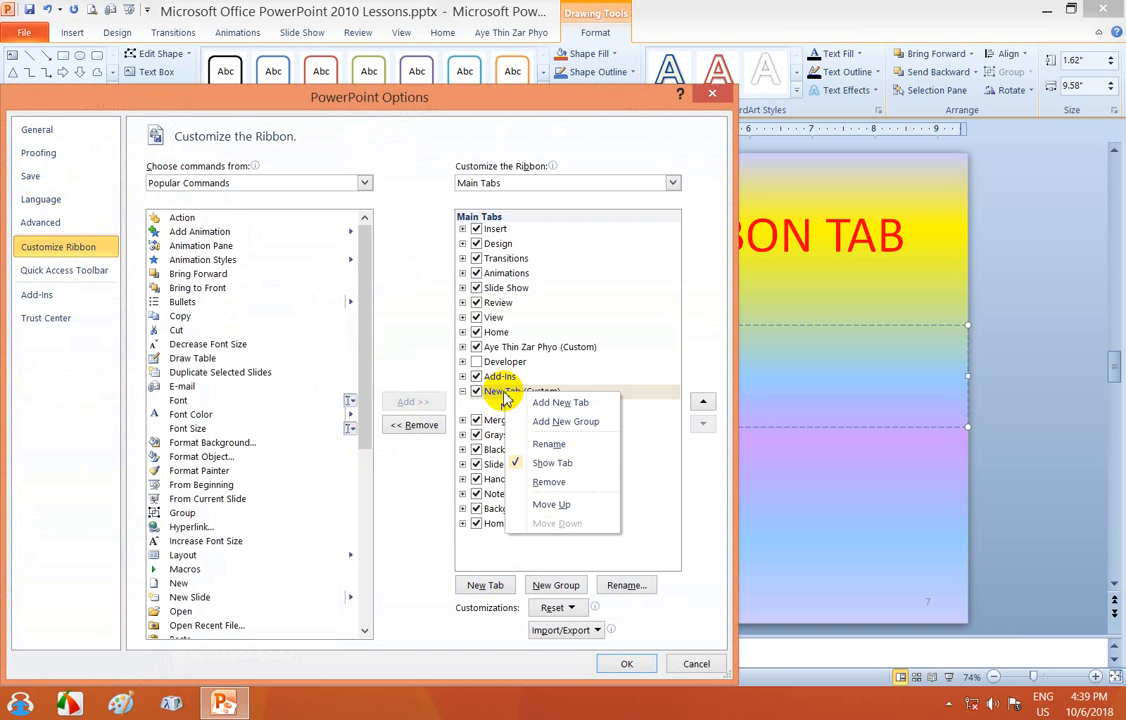
click(549, 446)
drag(340, 298, 514, 197)
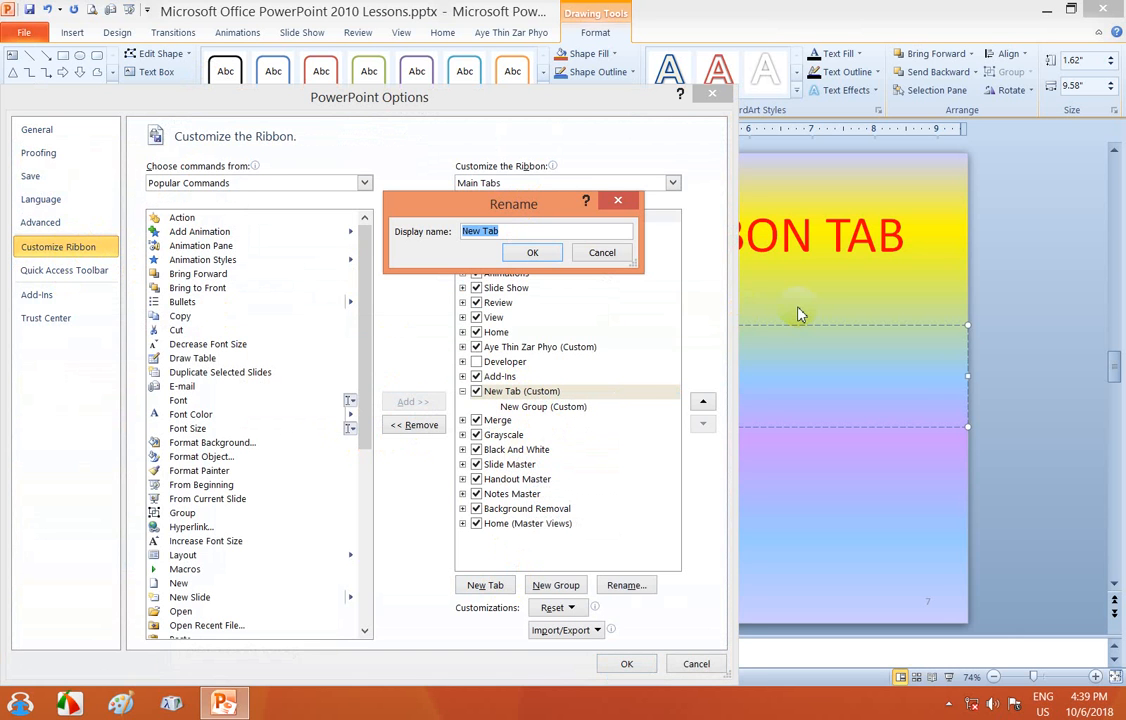
- Confirm the tab's new name and add Bullets to the New Group
click(518, 253)
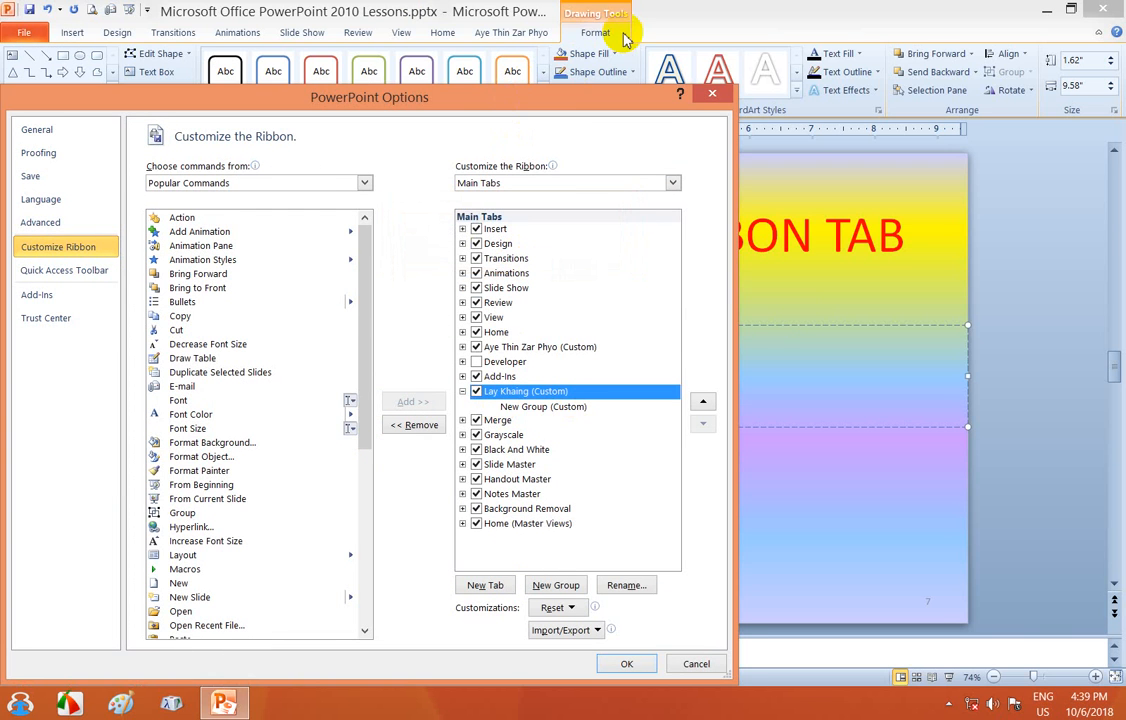
drag(541, 112, 726, 80)
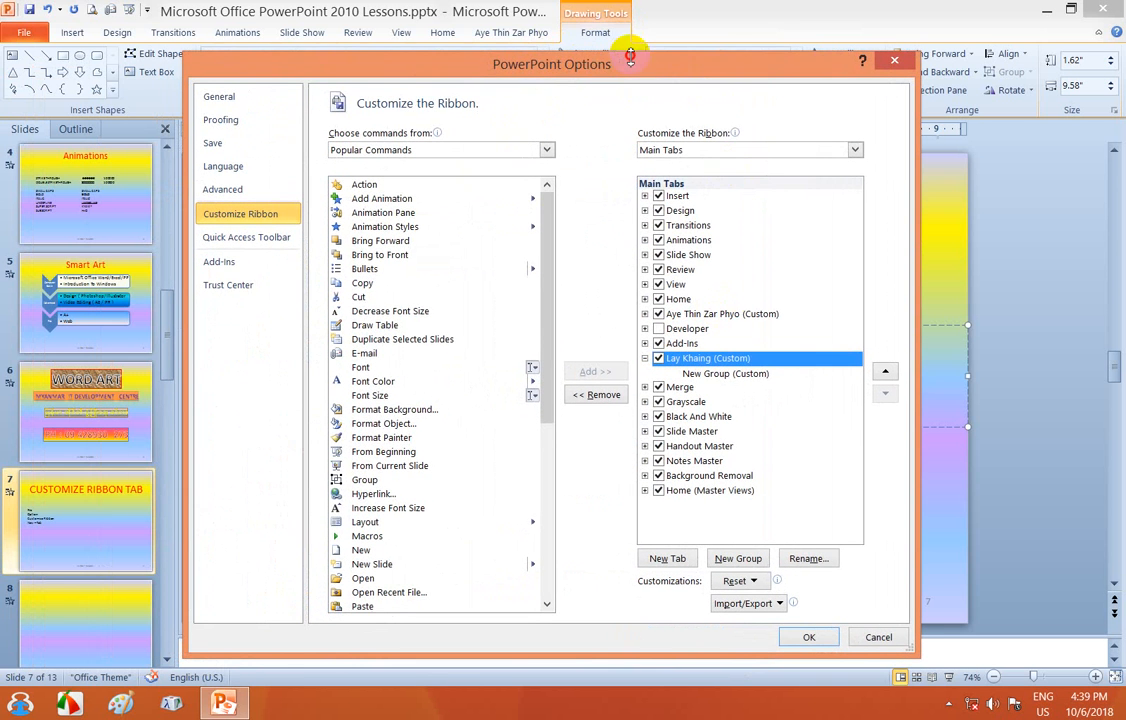
drag(565, 70, 580, 48)
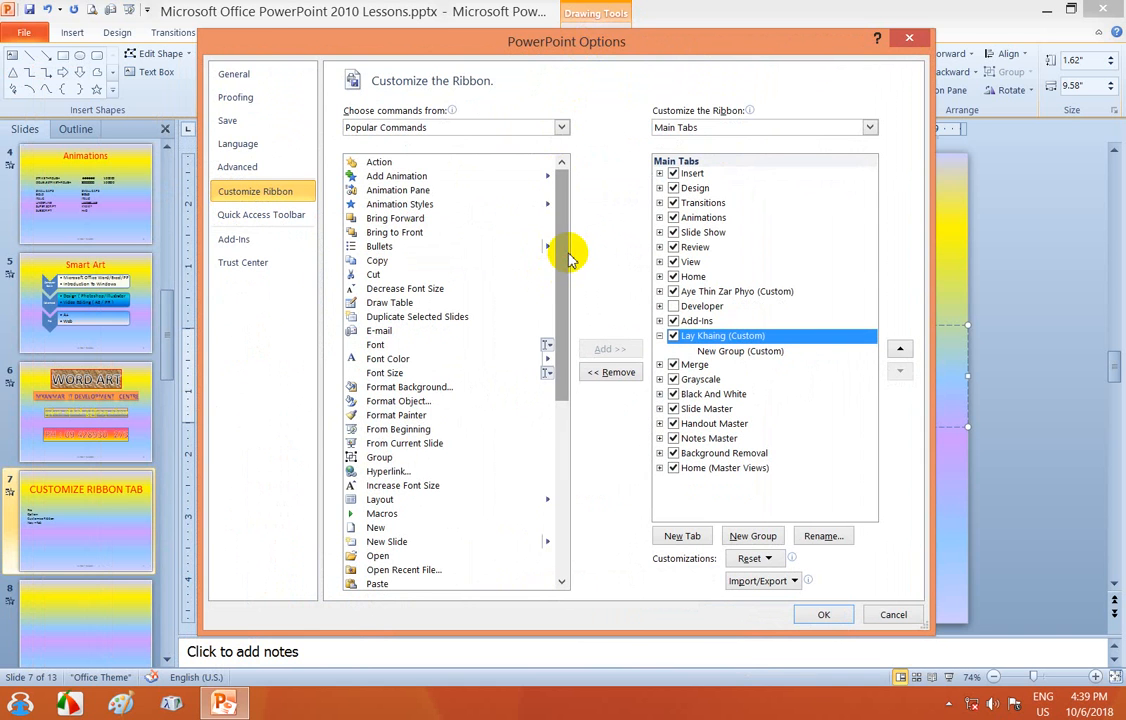
click(377, 250)
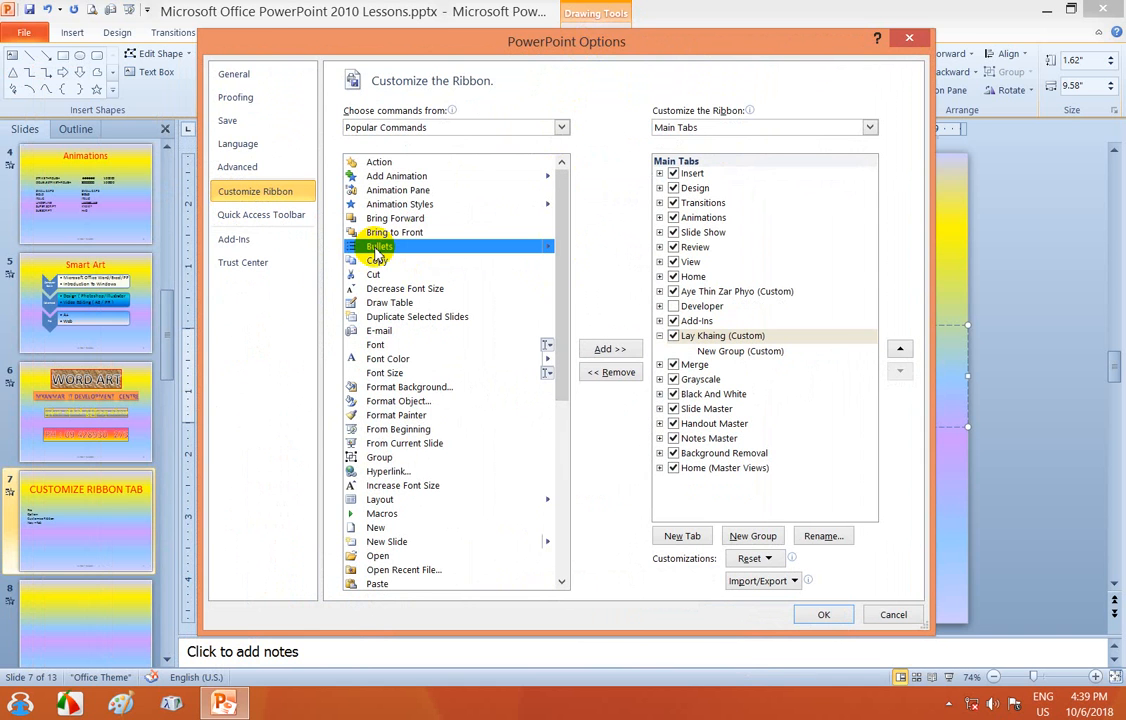
click(675, 352)
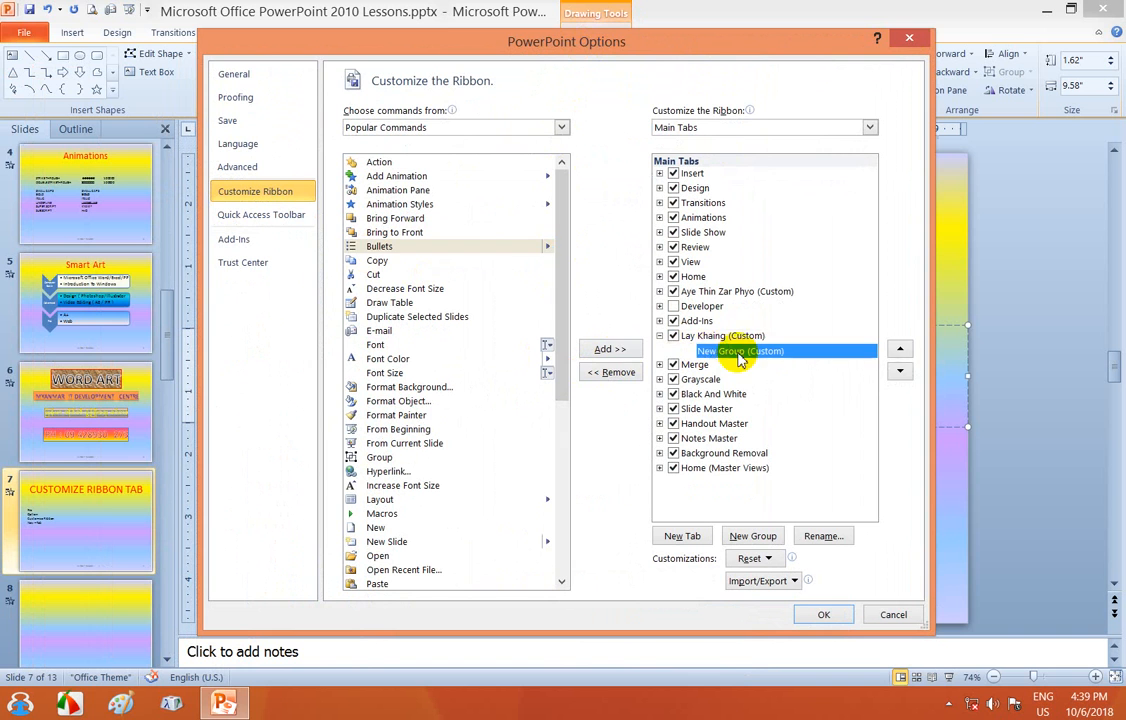
click(612, 350)
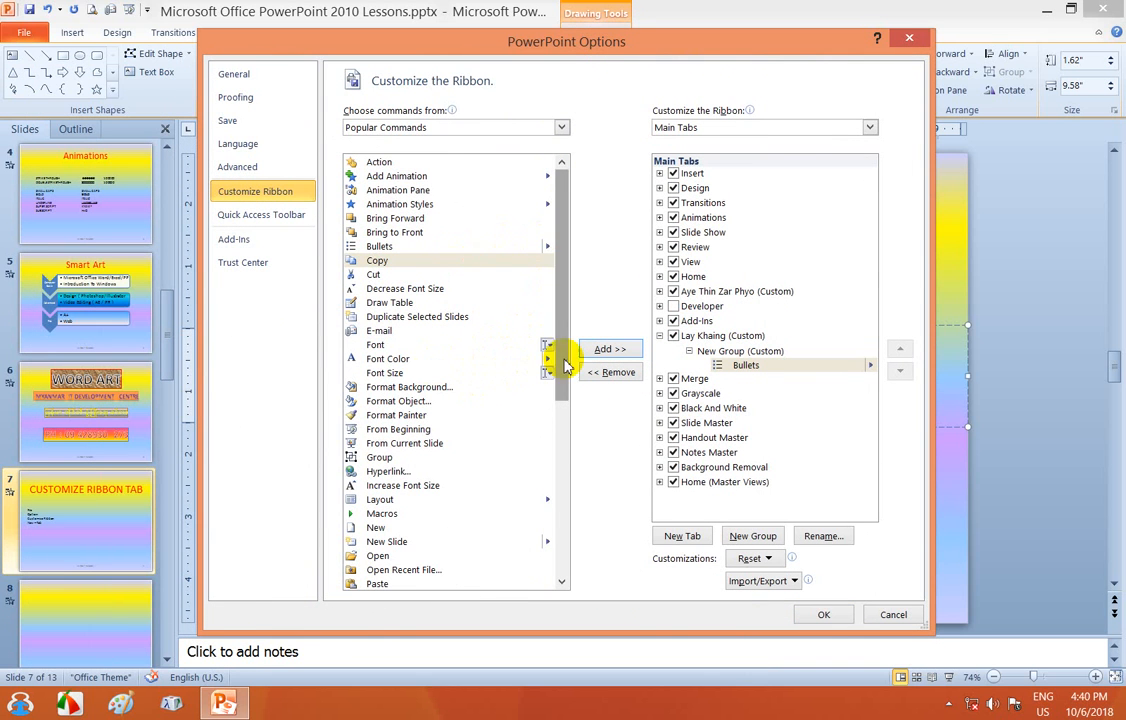
- Add Paste, Save and Save As to the New Group
drag(561, 354, 565, 424)
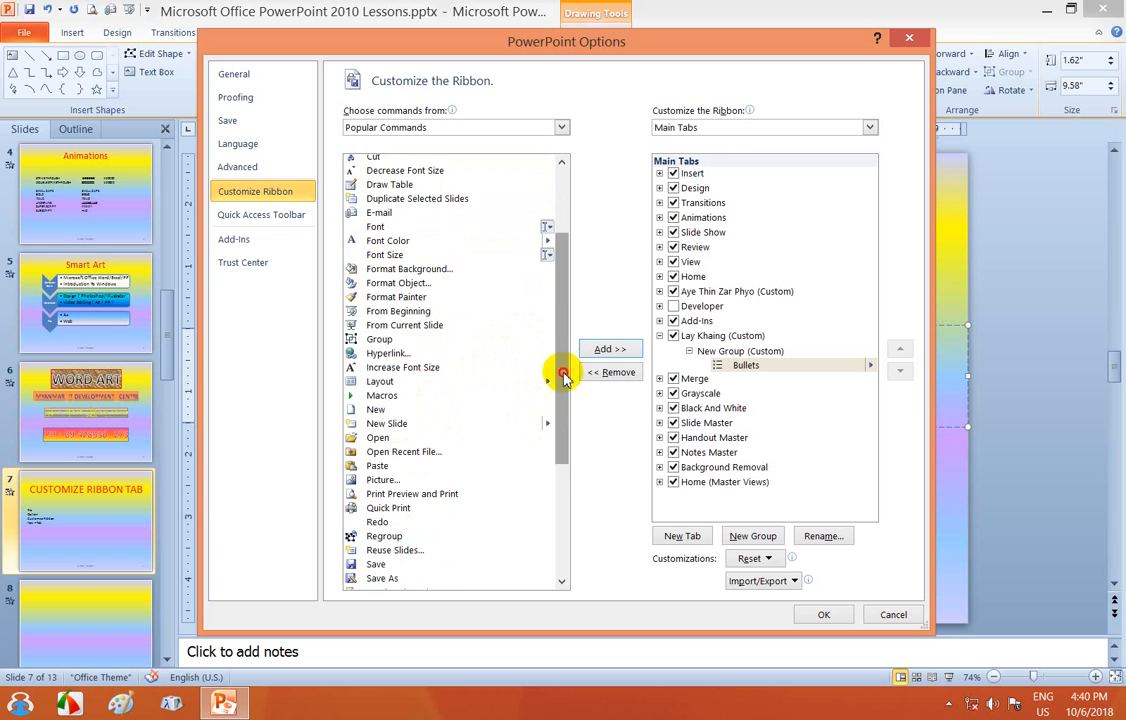
drag(558, 367, 566, 425)
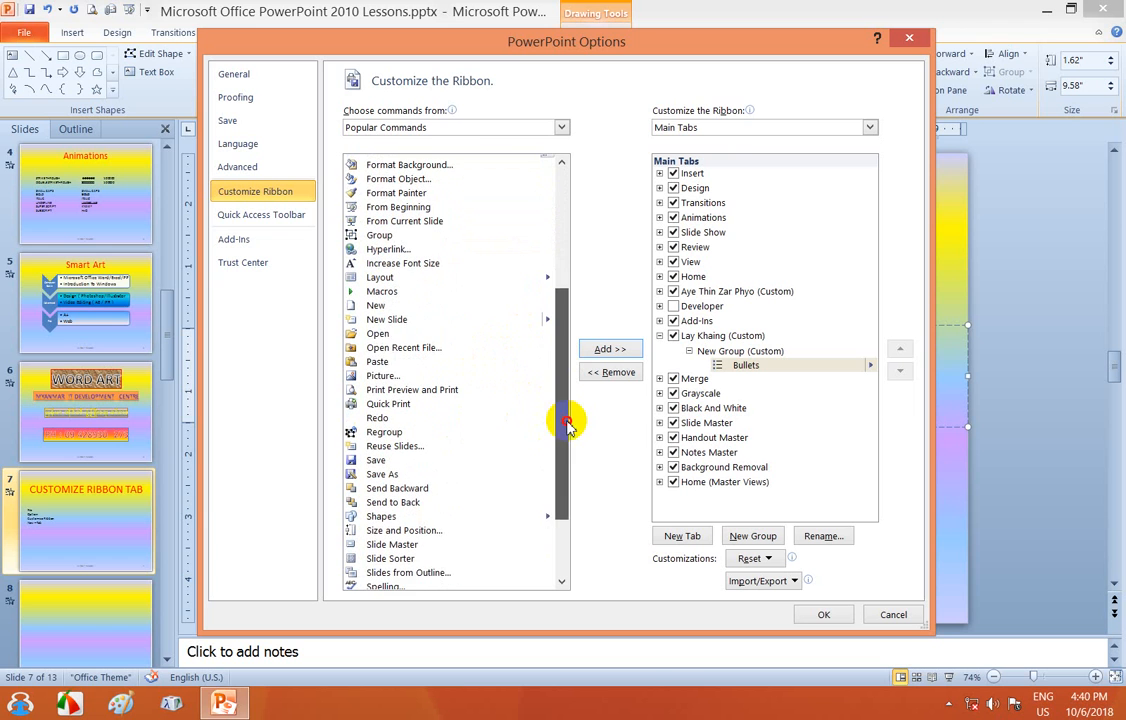
click(378, 361)
click(605, 350)
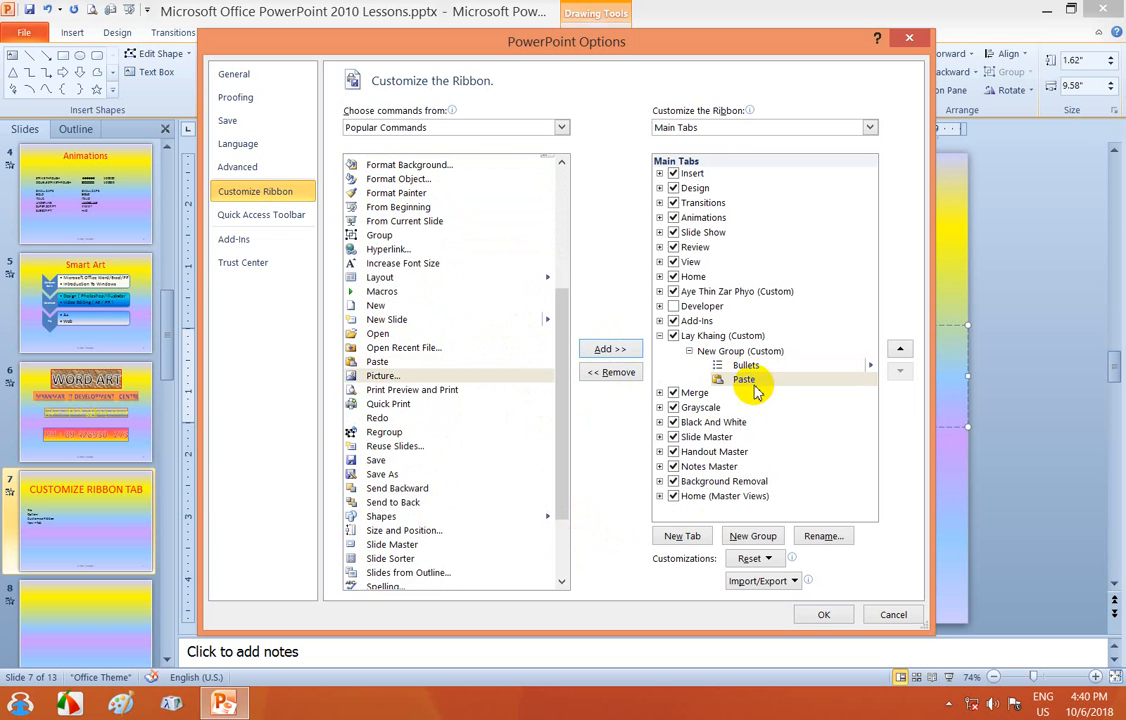
click(380, 460)
click(610, 350)
click(410, 473)
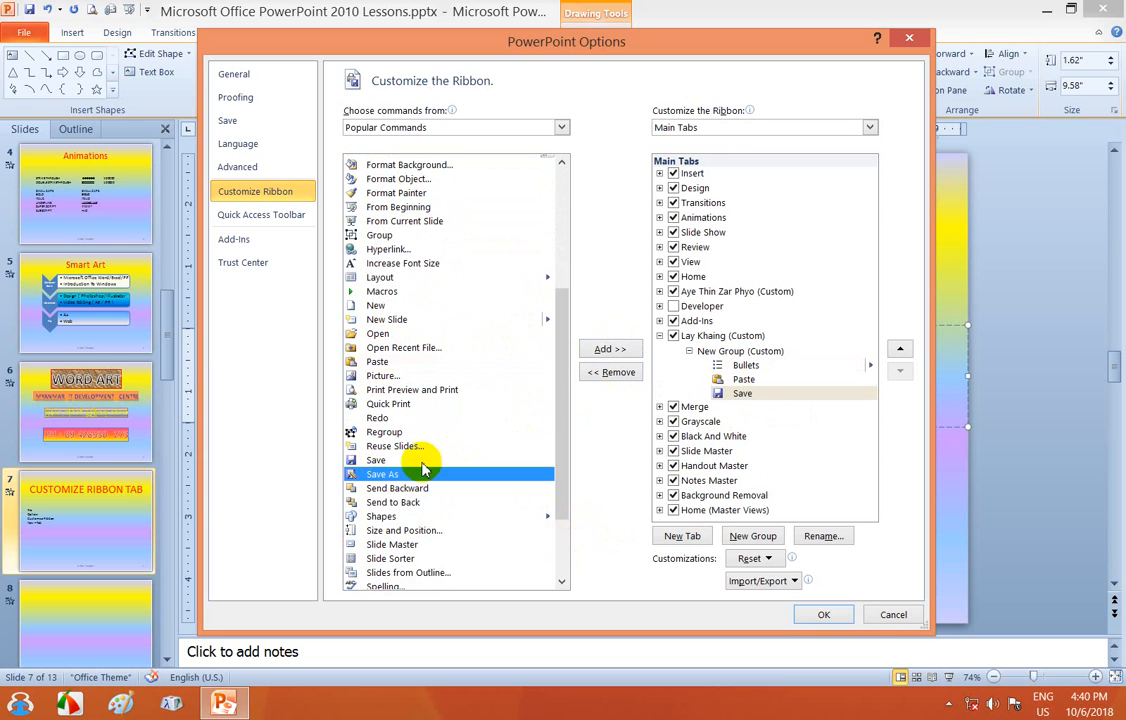
click(605, 350)
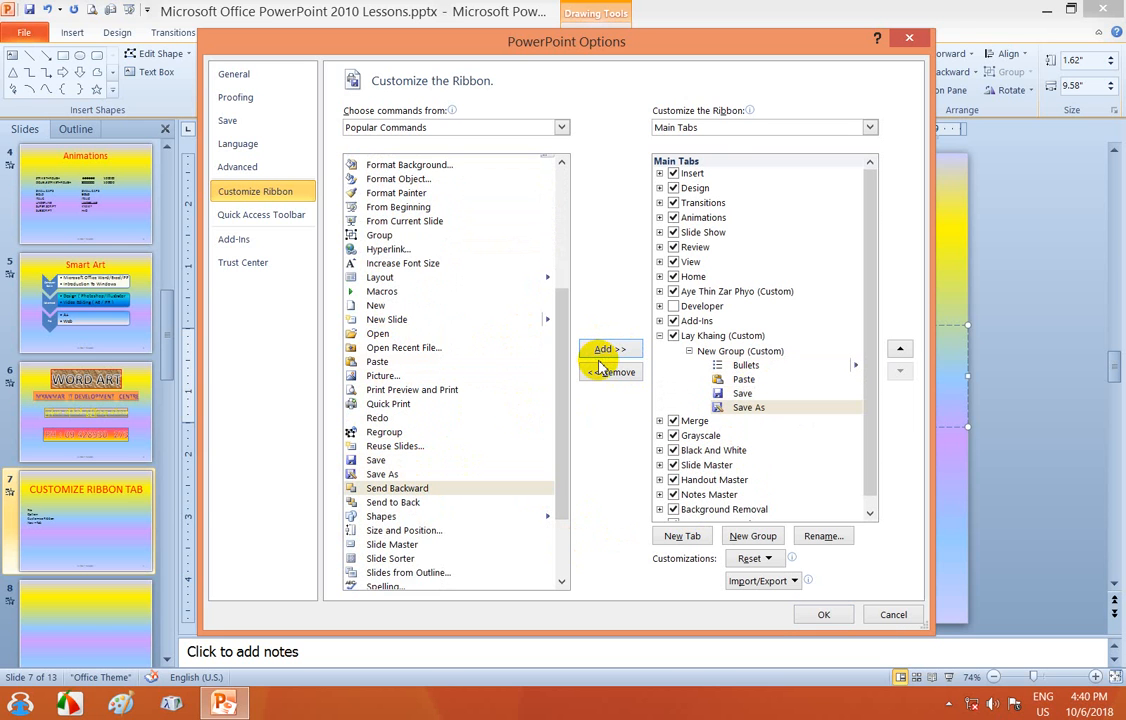
- Add Table, Text Box, Transition Scheme, Undo and WordArt to the New Group
drag(558, 427, 553, 478)
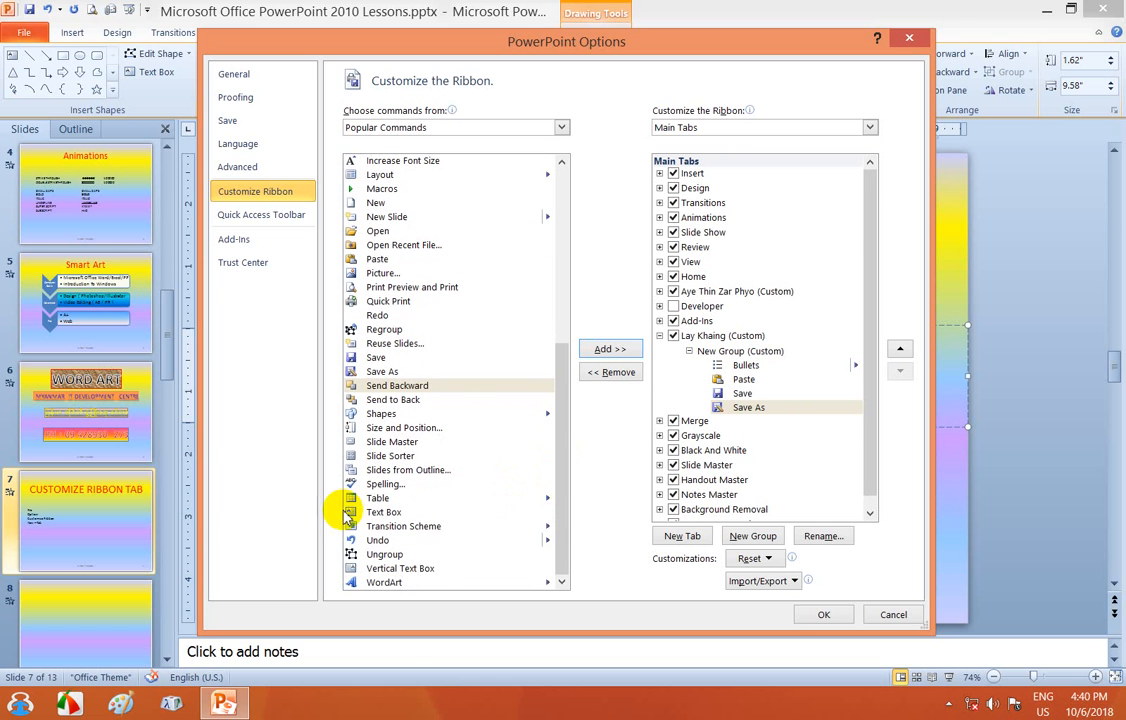
click(375, 497)
click(610, 349)
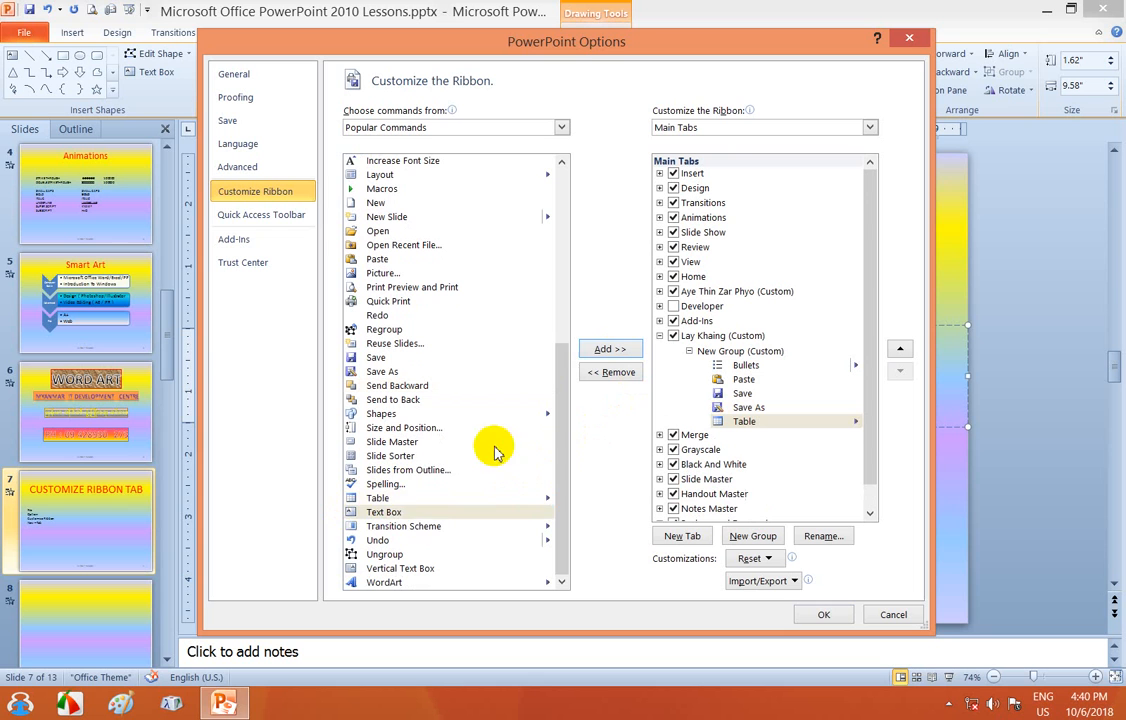
click(384, 512)
click(600, 349)
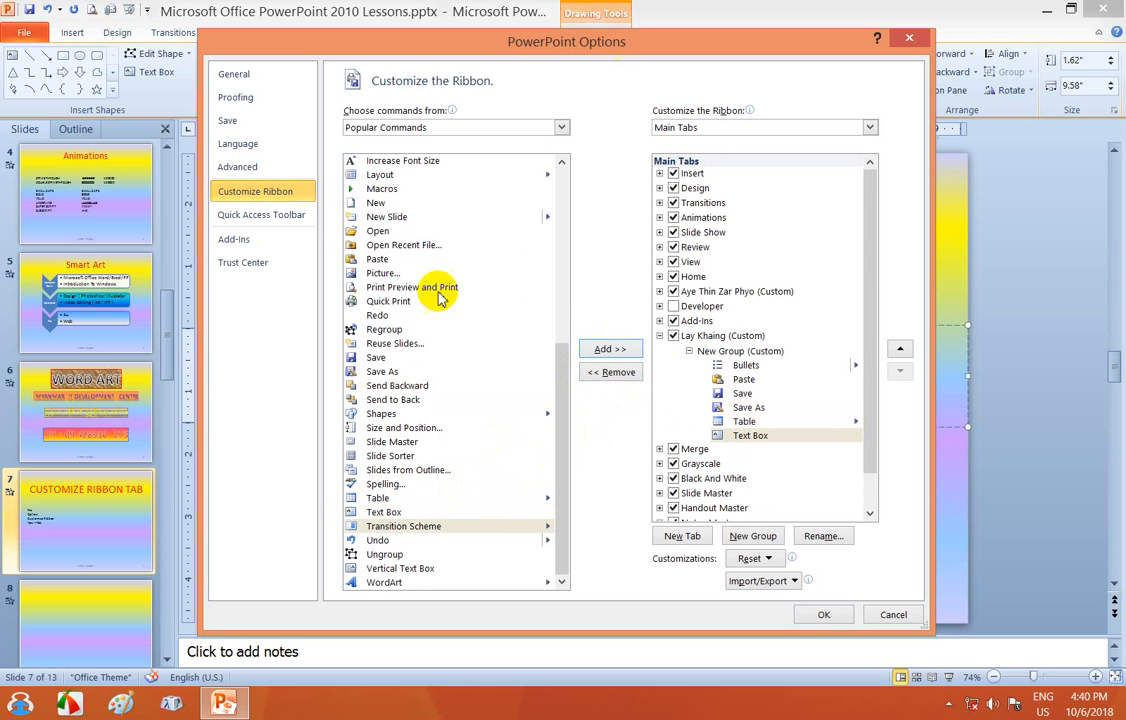
click(390, 526)
click(603, 350)
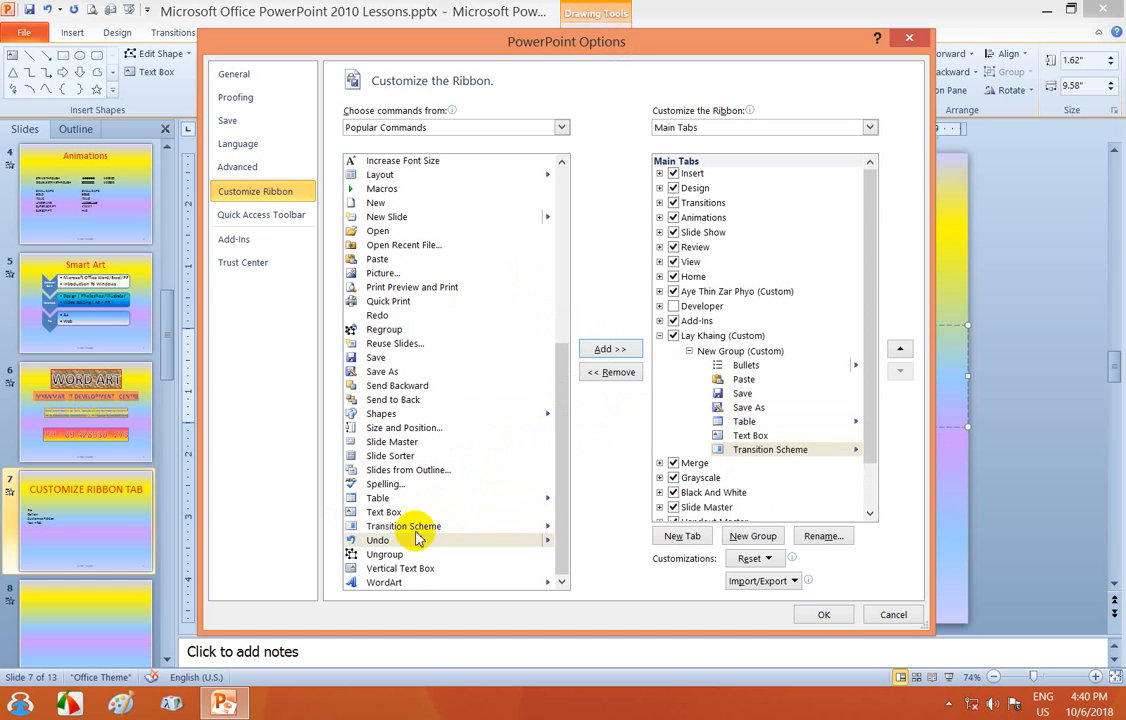
click(390, 540)
click(603, 349)
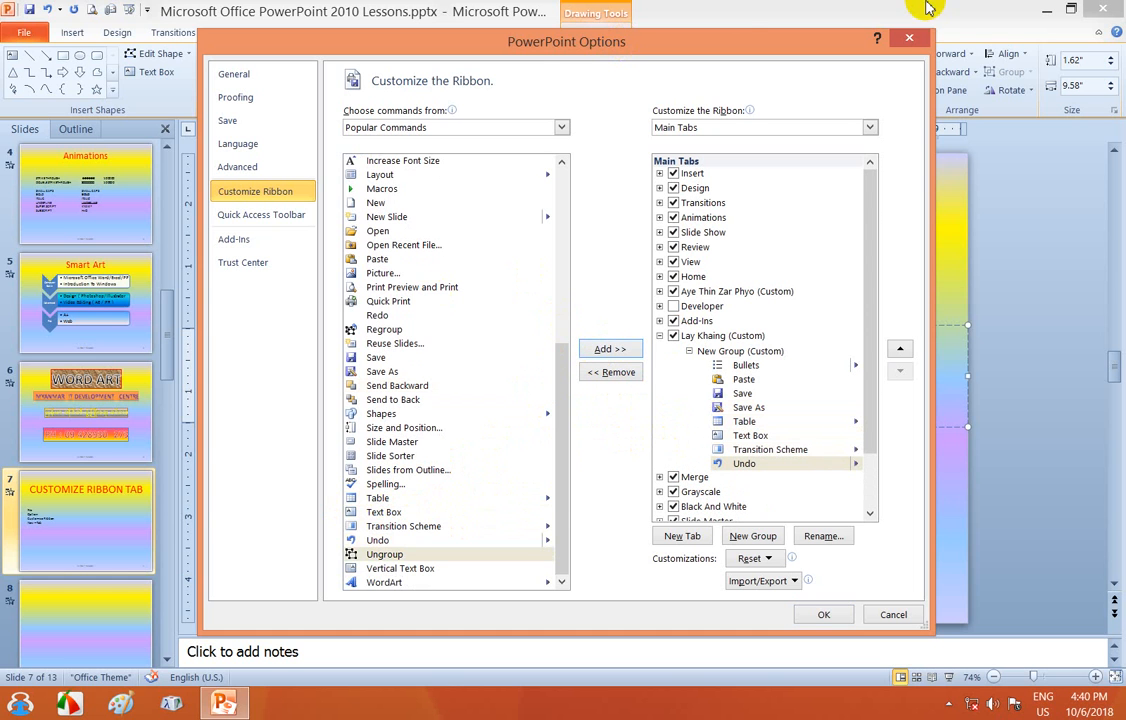
click(395, 582)
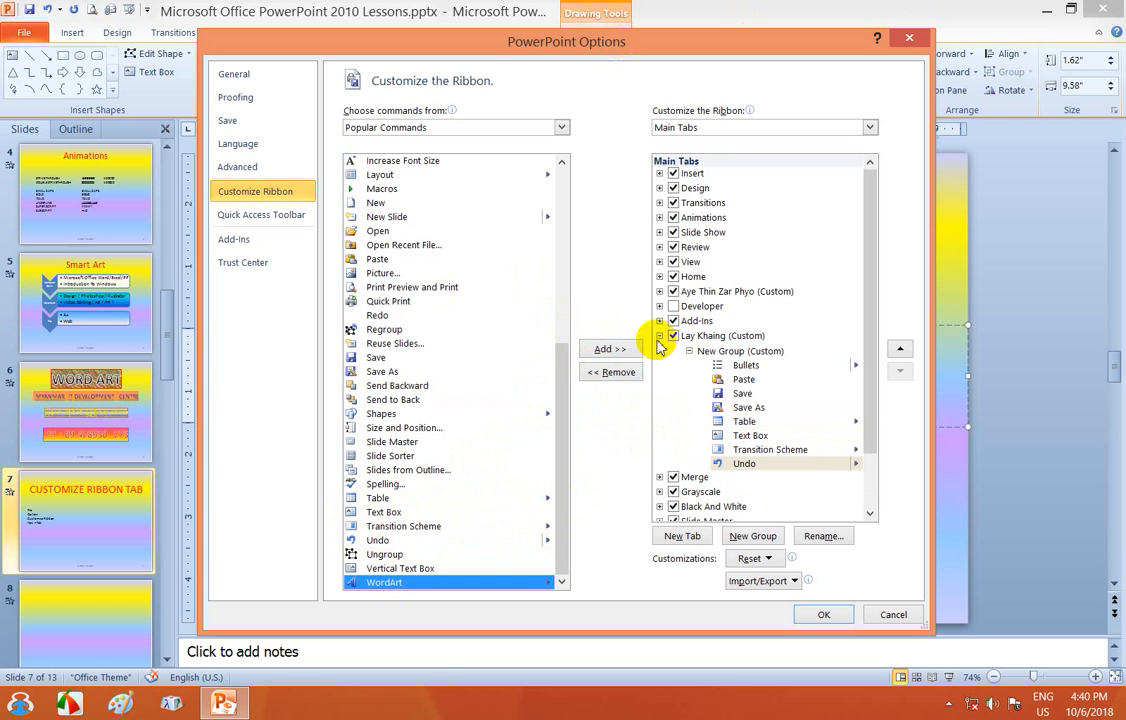
click(603, 350)
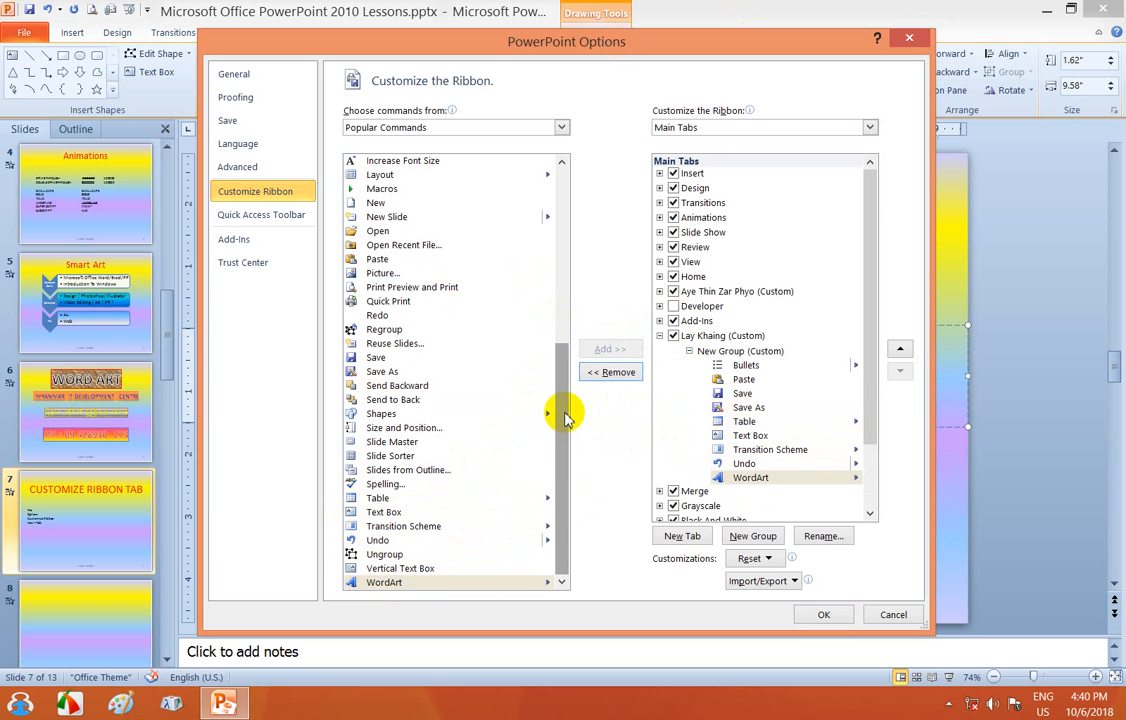
mouse_move(564, 418)
mouse_down()
mouse_move(561, 372)
mouse_move(611, 236)
mouse_up()
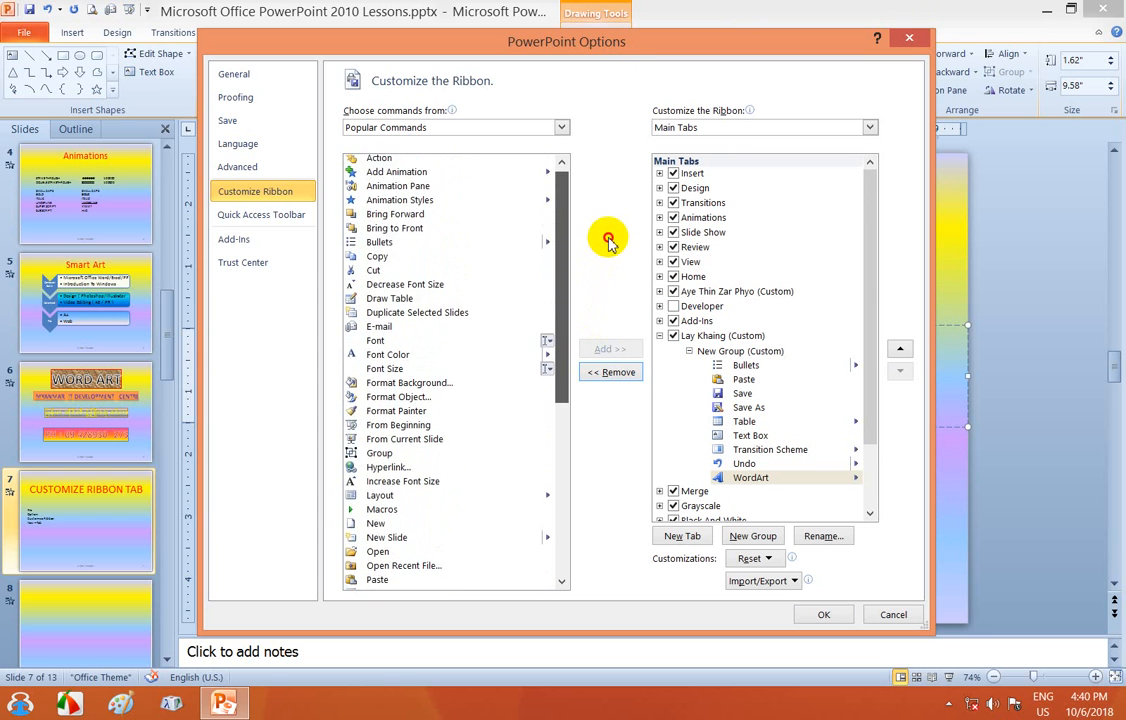
- Add Draw Table, Cut and Copy to the New Group
click(400, 301)
click(612, 350)
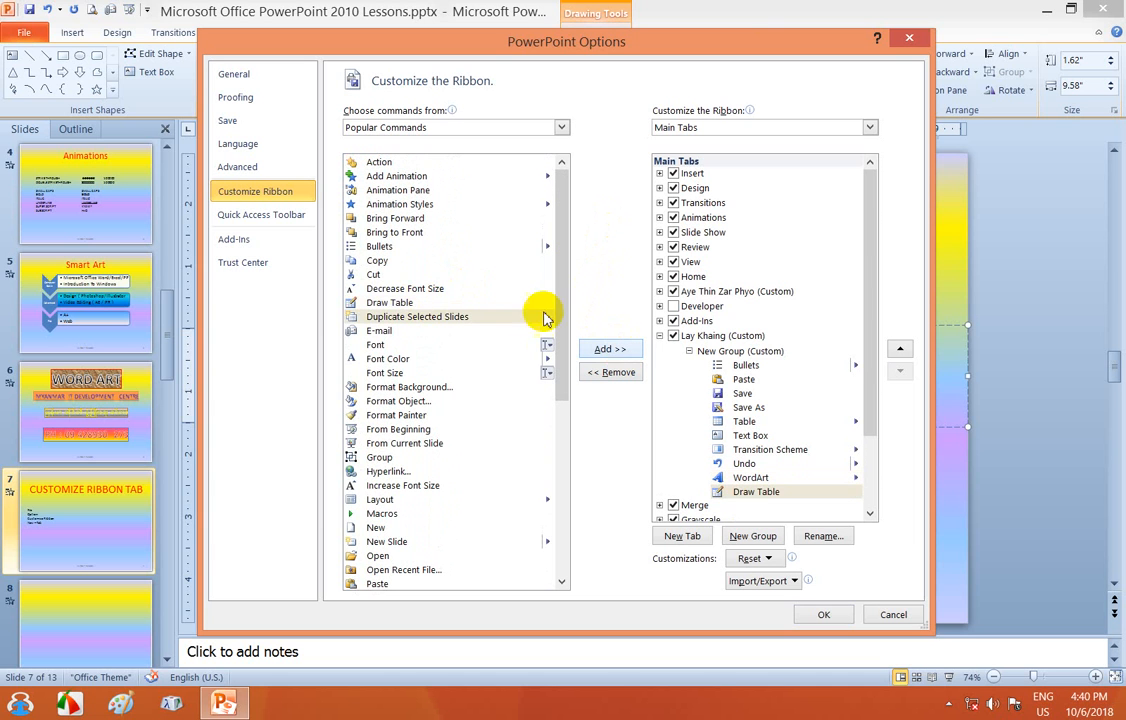
click(380, 276)
click(600, 350)
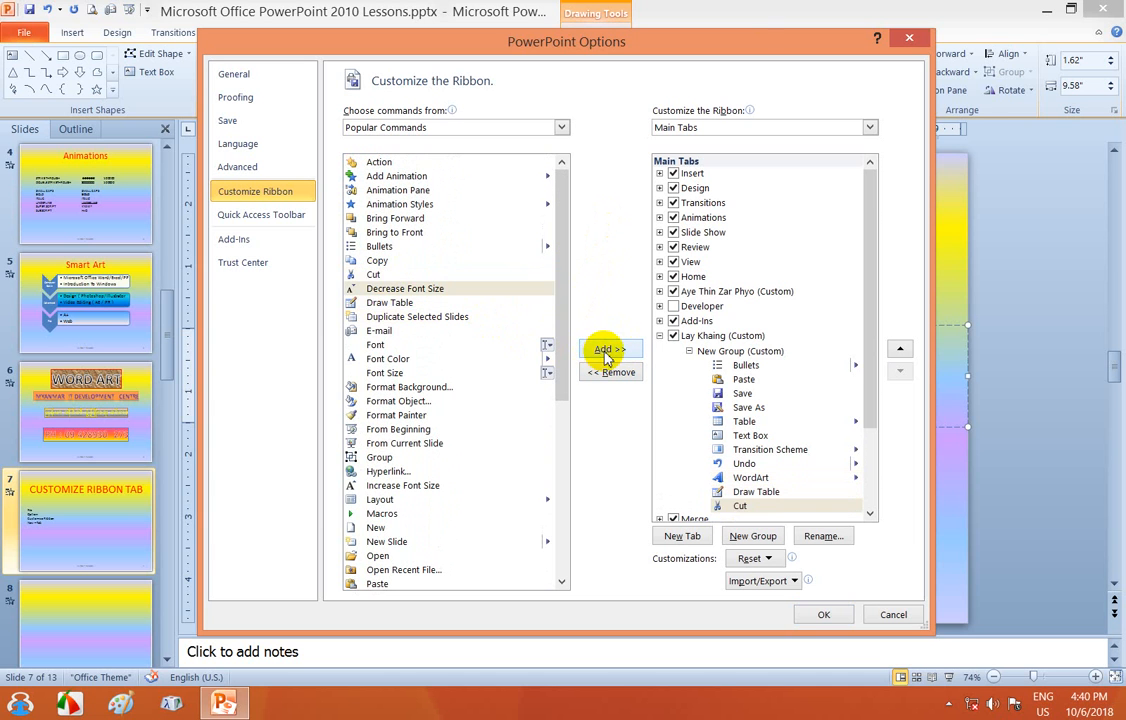
scroll(755, 455, down, 3)
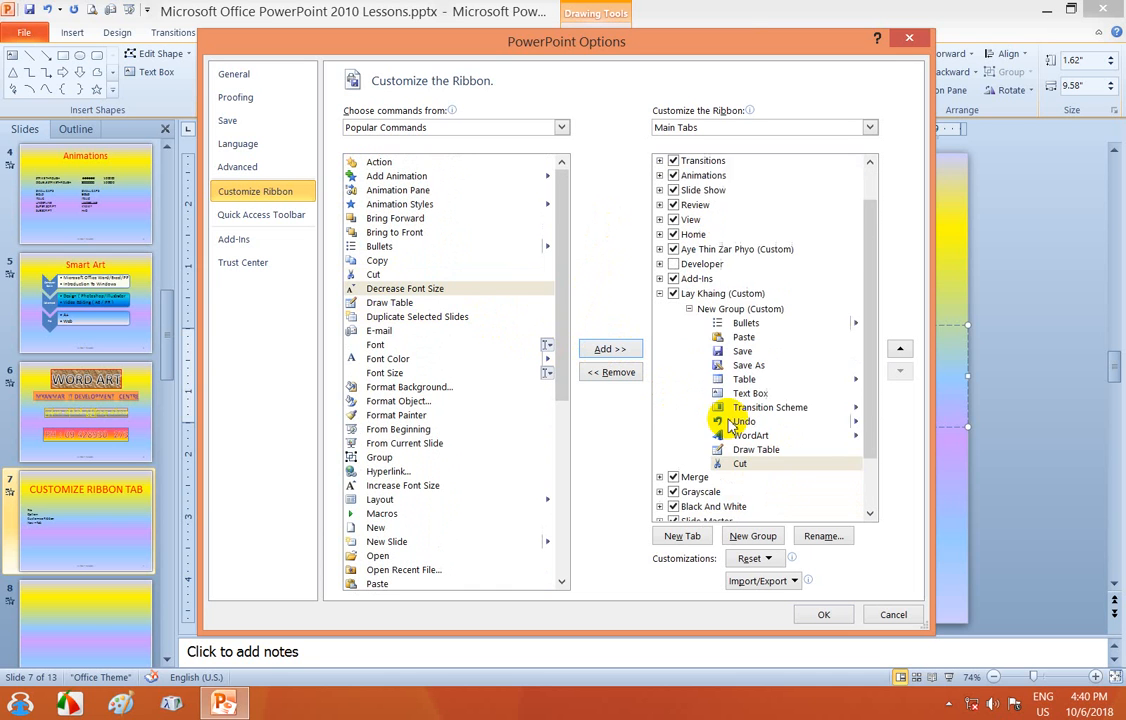
scroll(740, 420, up, 3)
click(378, 261)
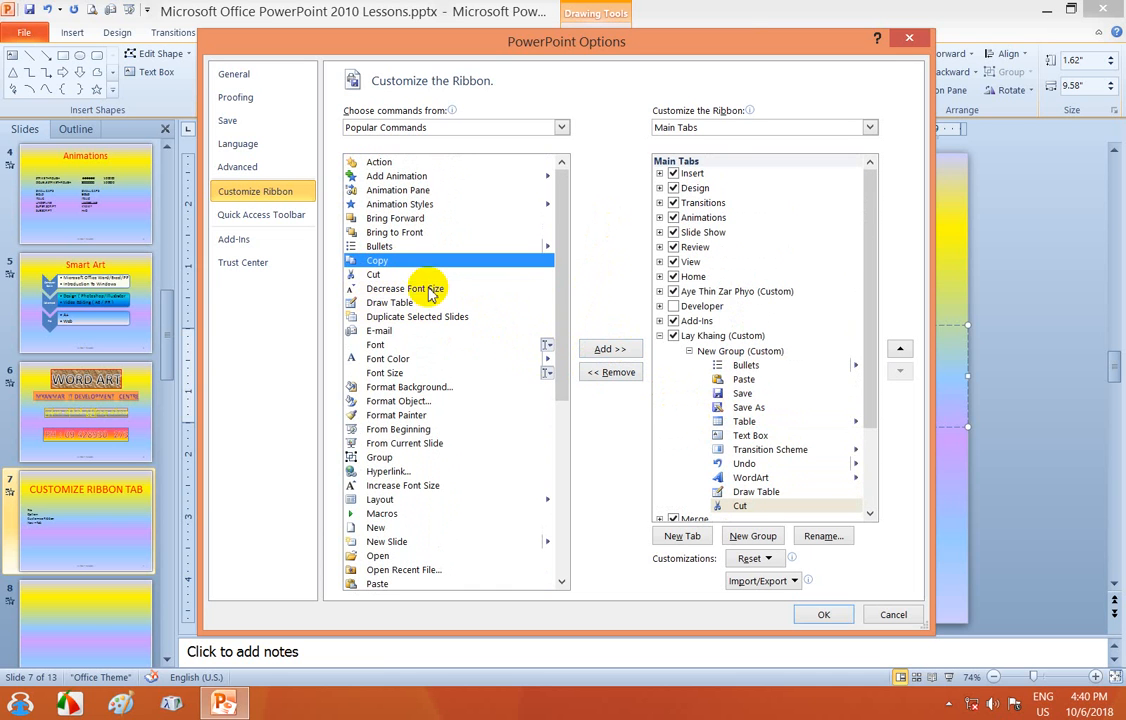
click(596, 349)
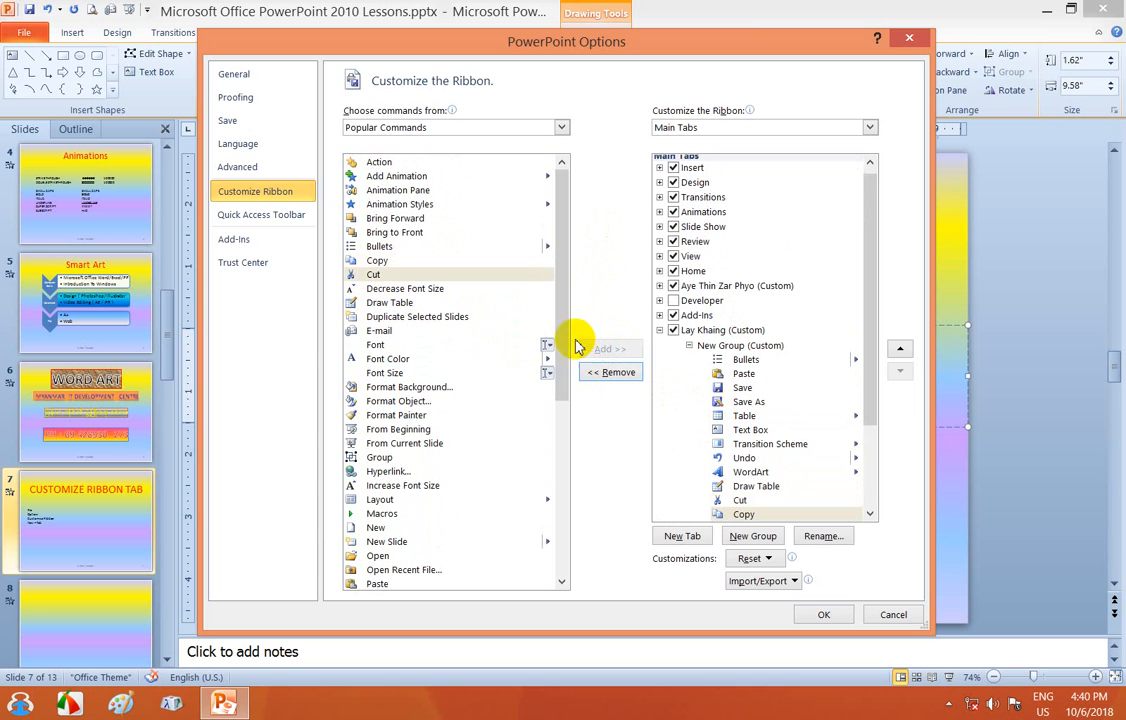
- Review the group's commands and apply the ribbon changes with OK
drag(556, 248, 570, 586)
scroll(862, 380, down, 3)
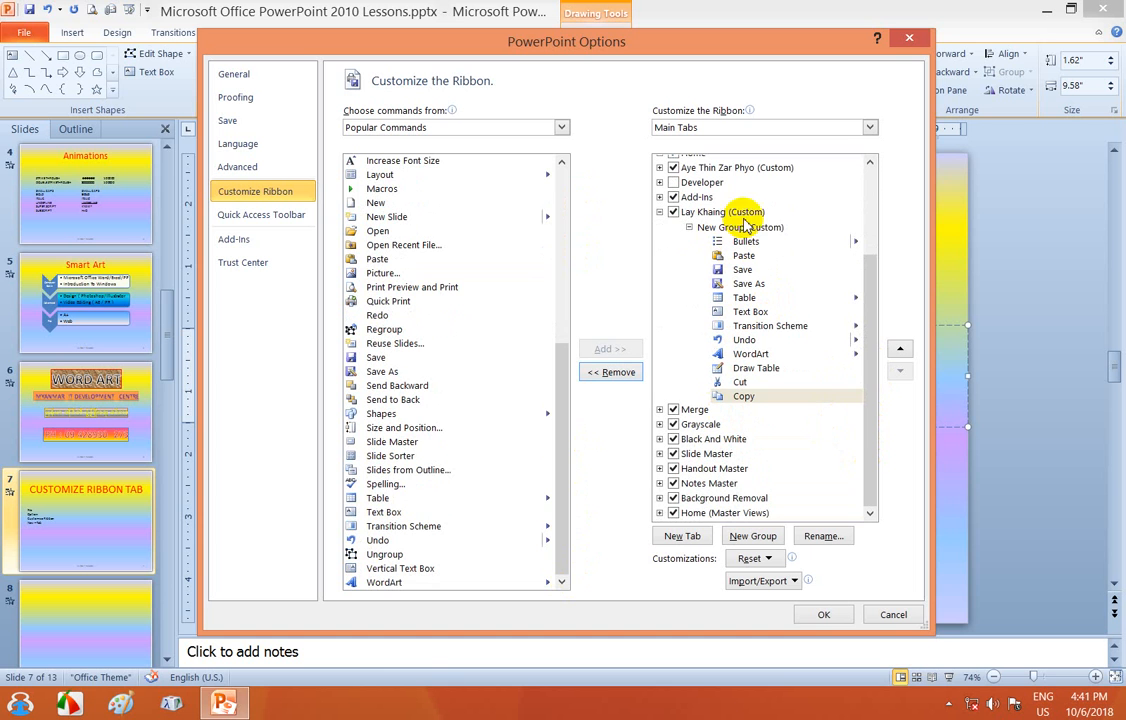
drag(565, 42, 471, 93)
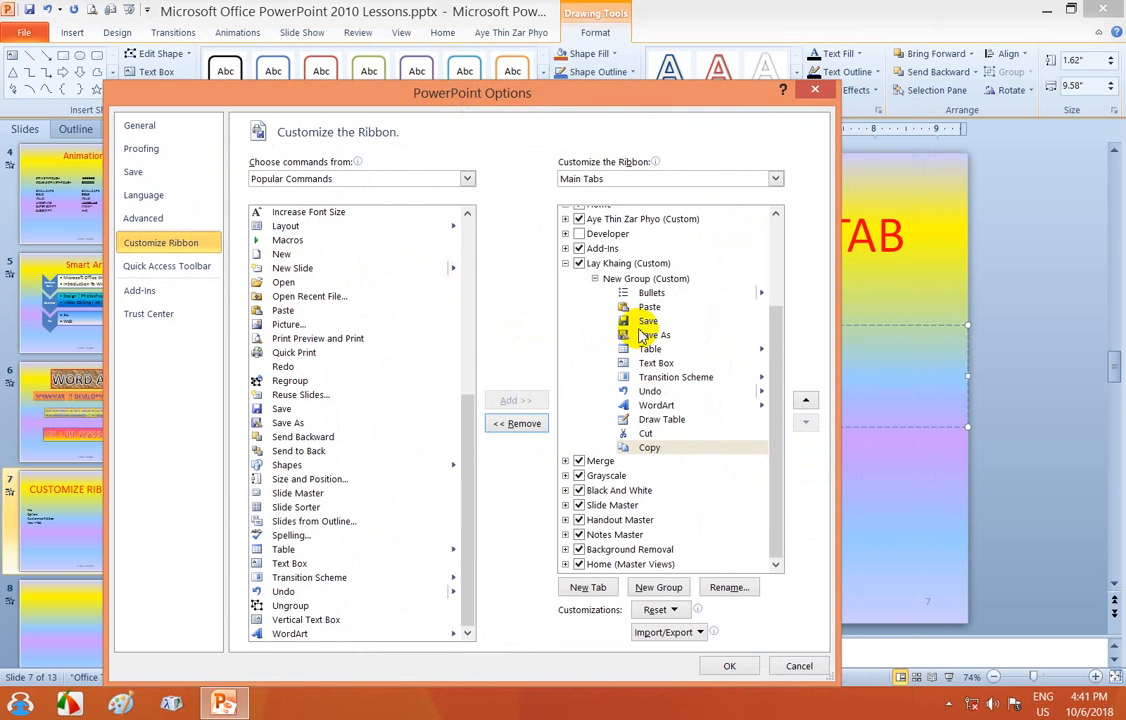
drag(676, 101, 698, 66)
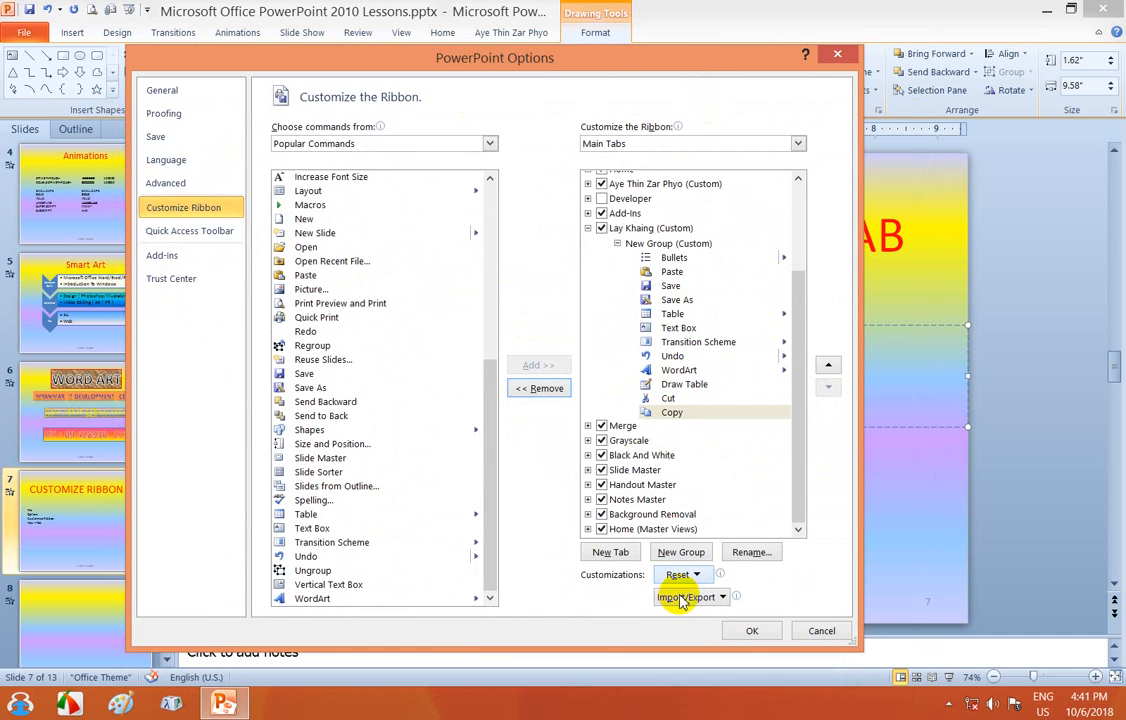
click(750, 630)
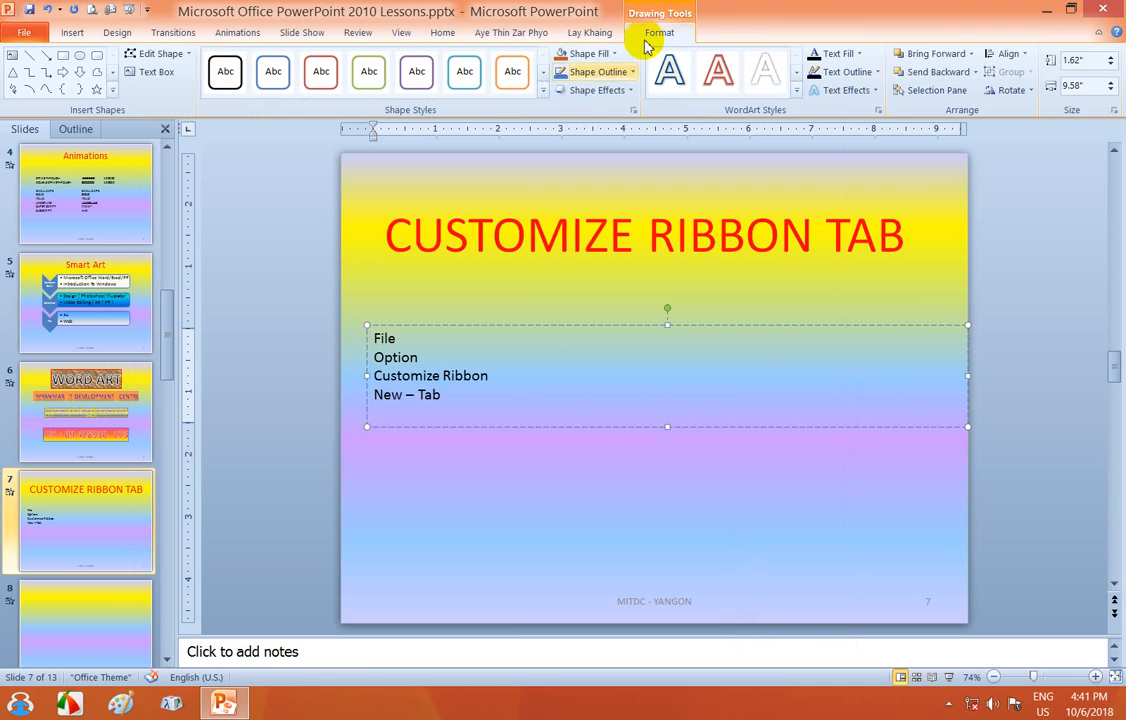
- Show the custom tab's New Group commands, then select 'RIBBON TAB' and enter the step list
click(595, 34)
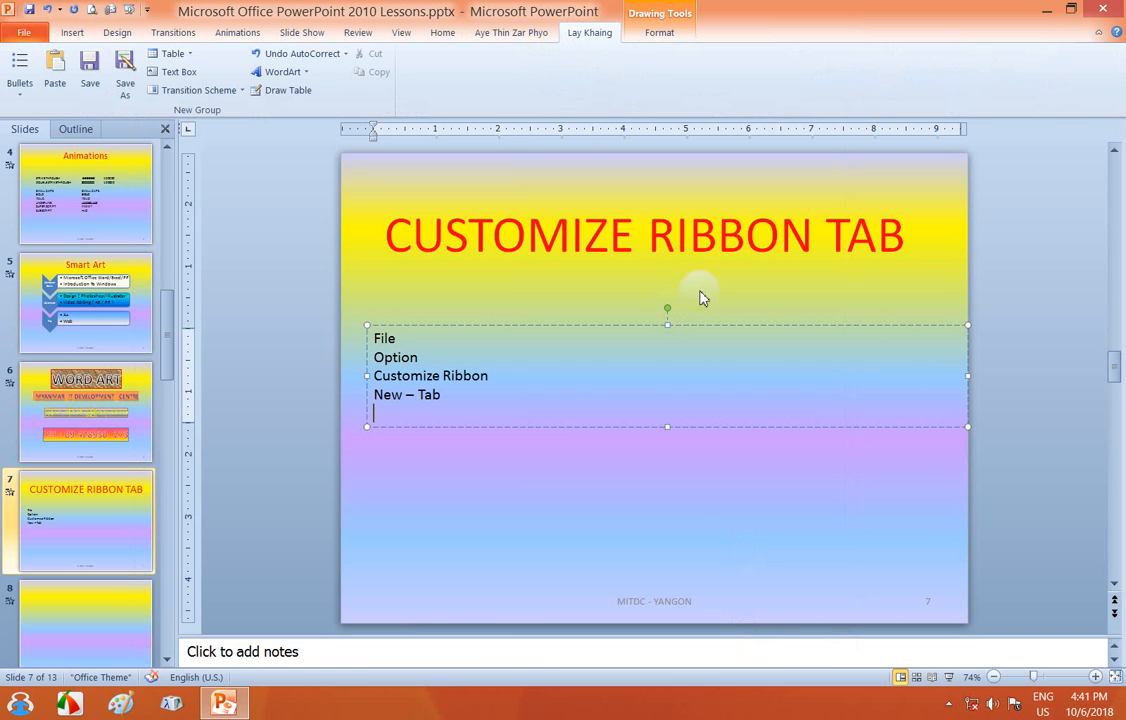
drag(648, 232, 910, 253)
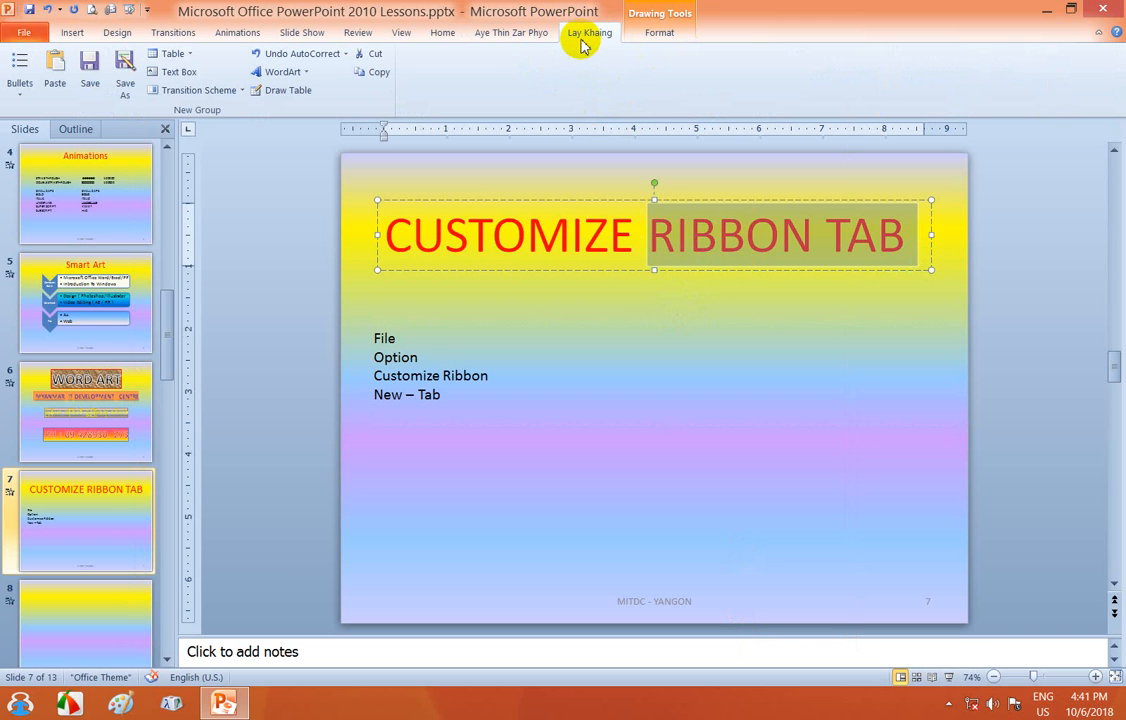
click(436, 393)
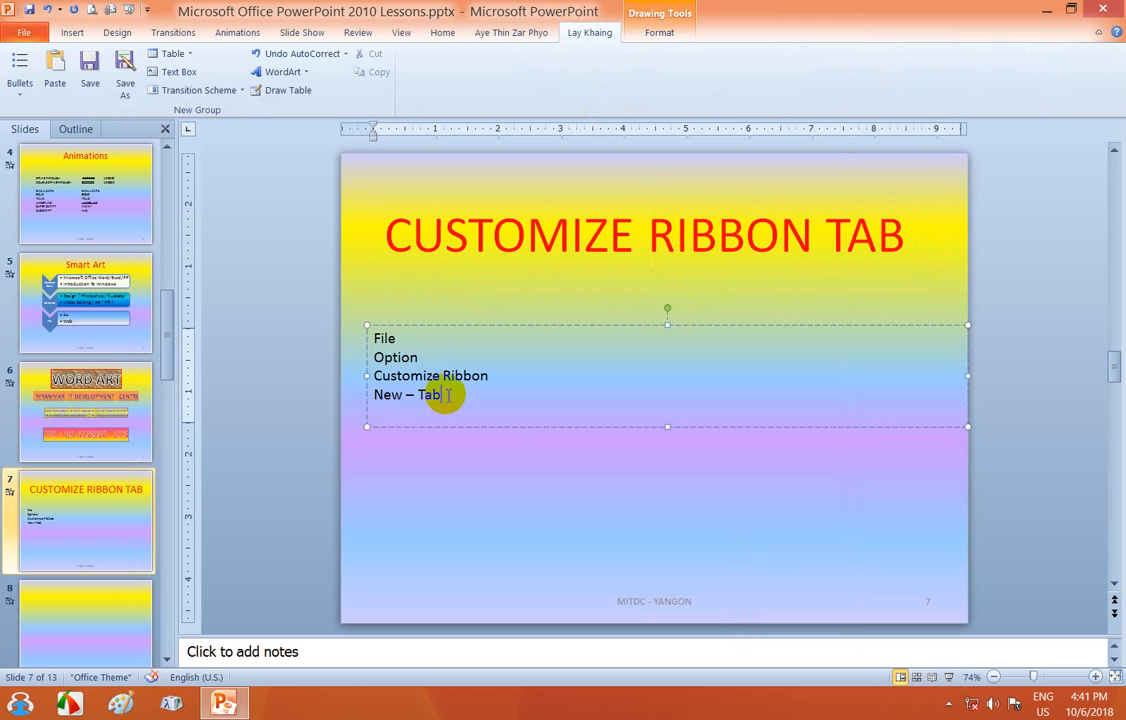
- Add a line below 'New – Tab' and begin the Burmese explanation with 'တော'
double_click(429, 395)
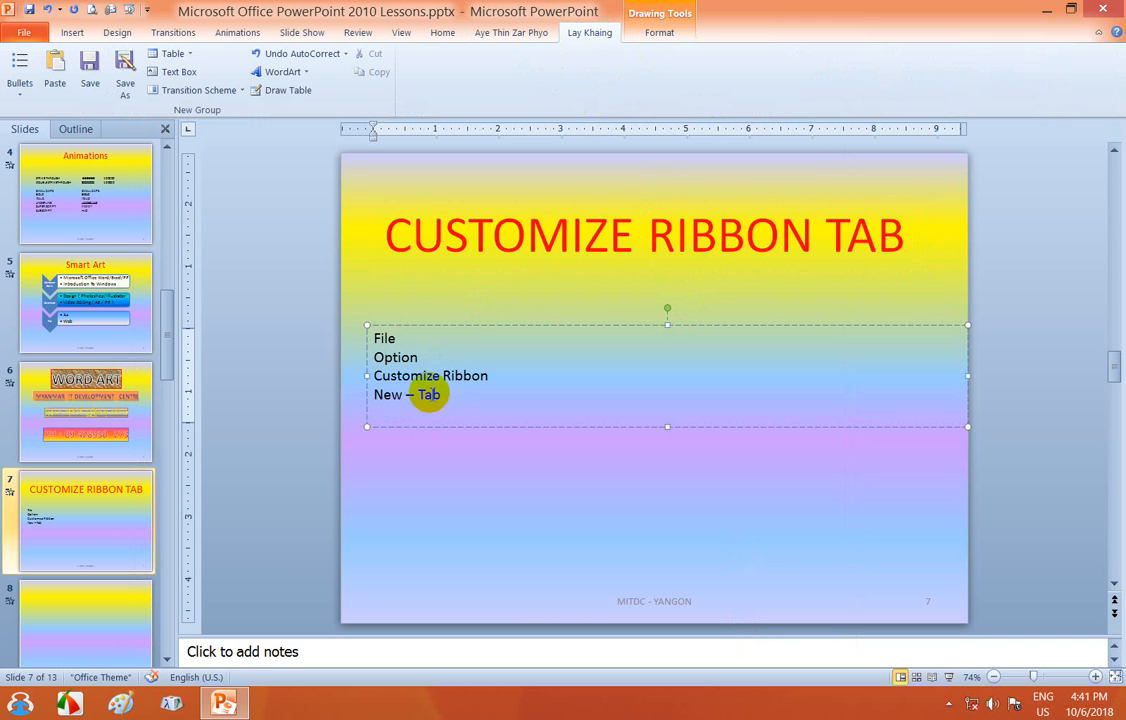
key(Return)
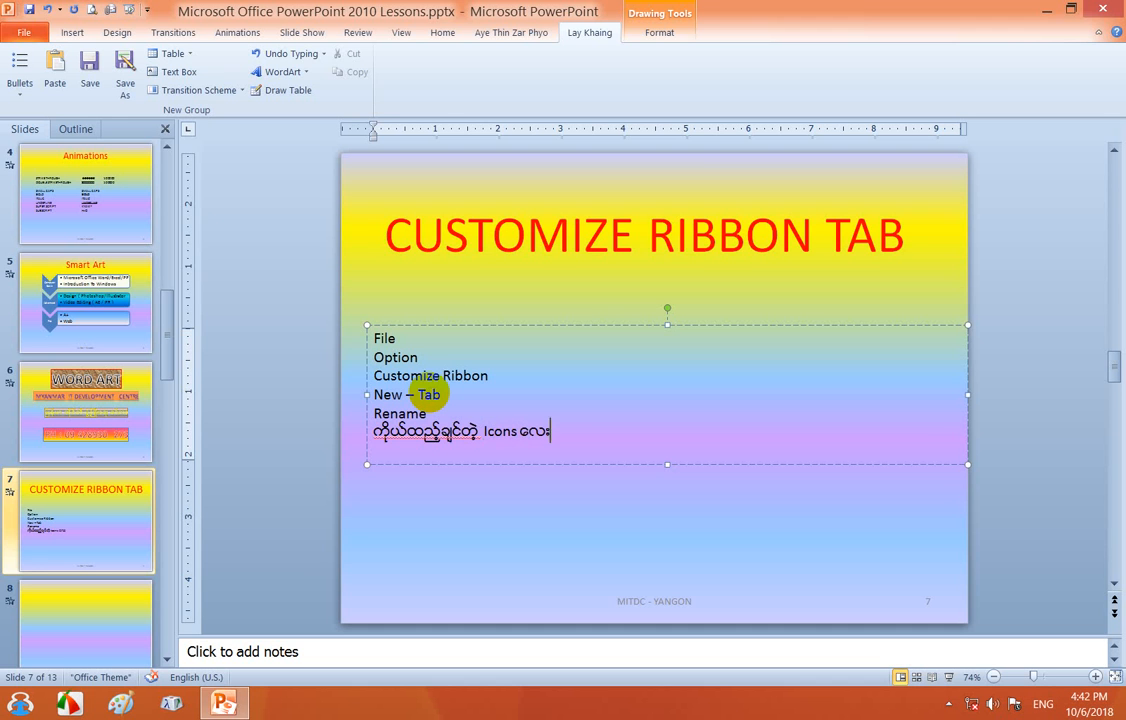
text(တော)
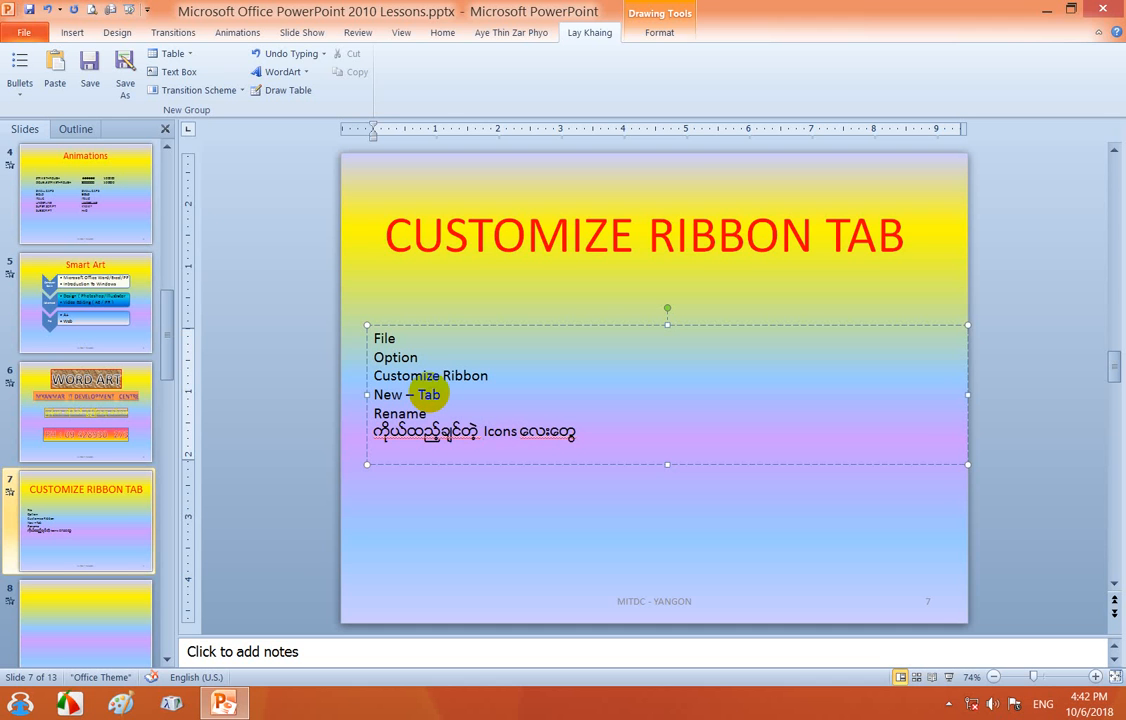